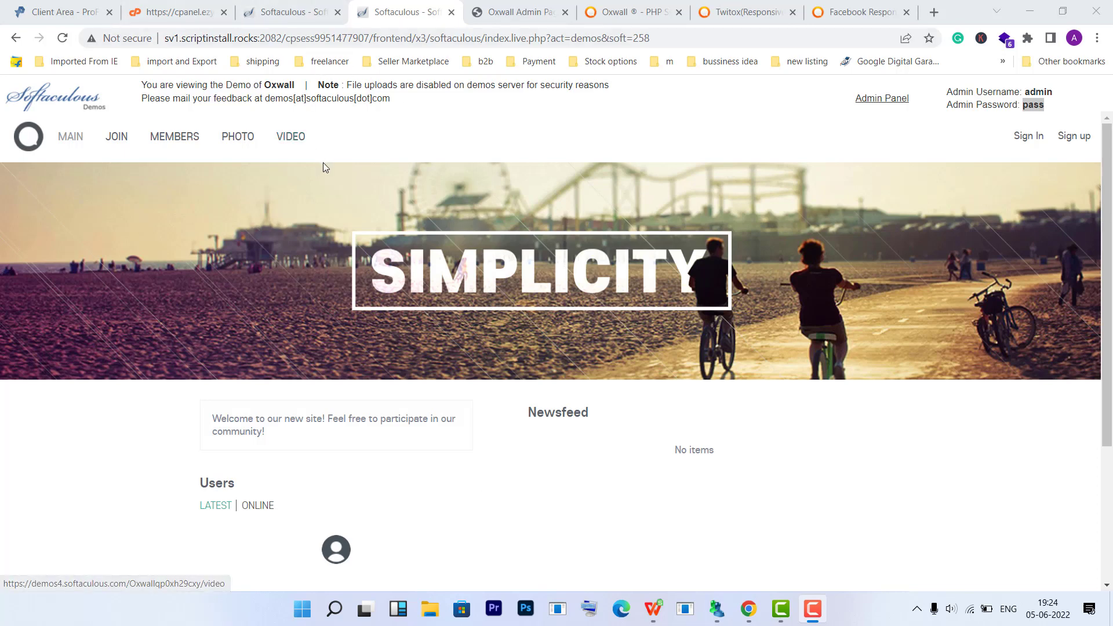
- Review Oxwall's project description and required disk space on its Softaculous overview page
{"action": "left_click", "coordinate": [290, 12]}
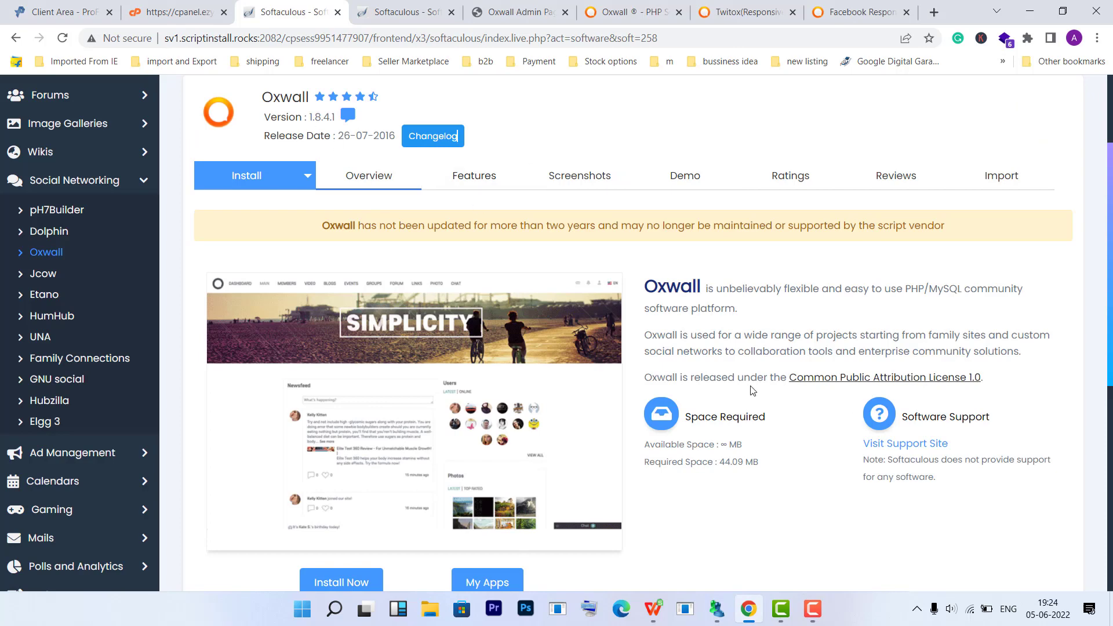
{"action": "left_click_drag", "start_coordinate": [735, 336], "coordinate": [896, 336]}
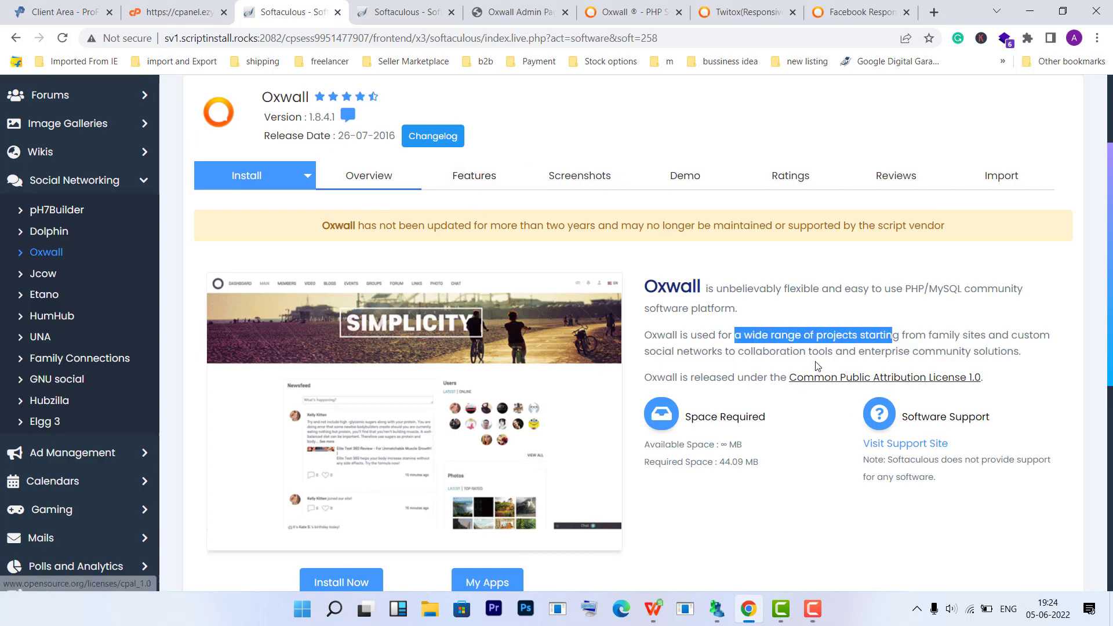
{"action": "scroll", "coordinate": [798, 396], "scroll_direction": "down", "scroll_amount": 1}
{"action": "left_click", "coordinate": [767, 390]}
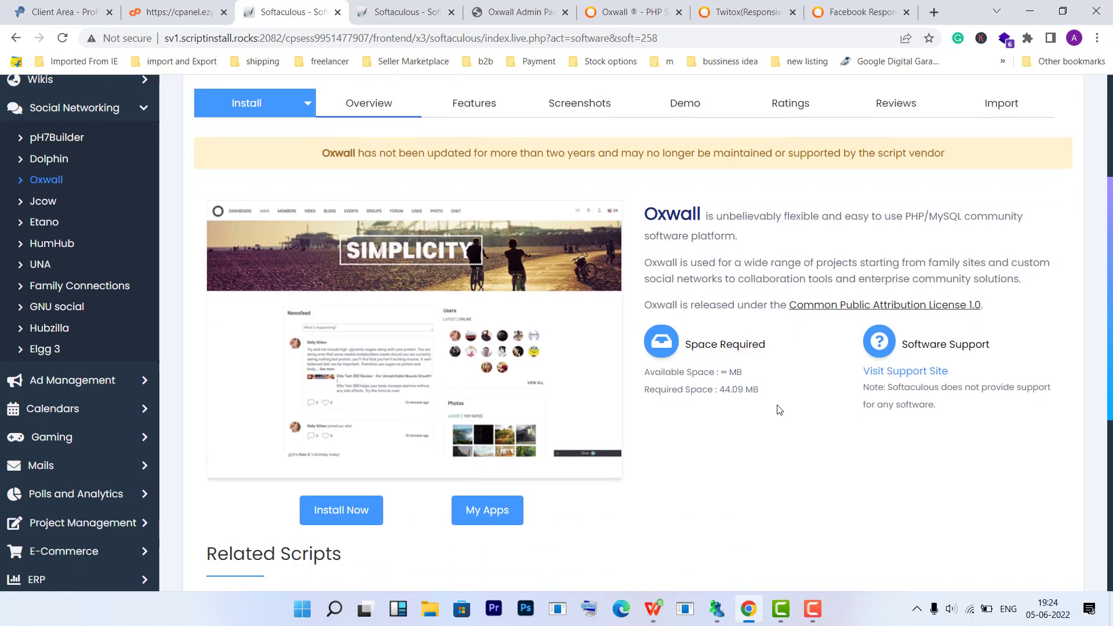
{"action": "left_click_drag", "start_coordinate": [722, 392], "coordinate": [769, 394]}
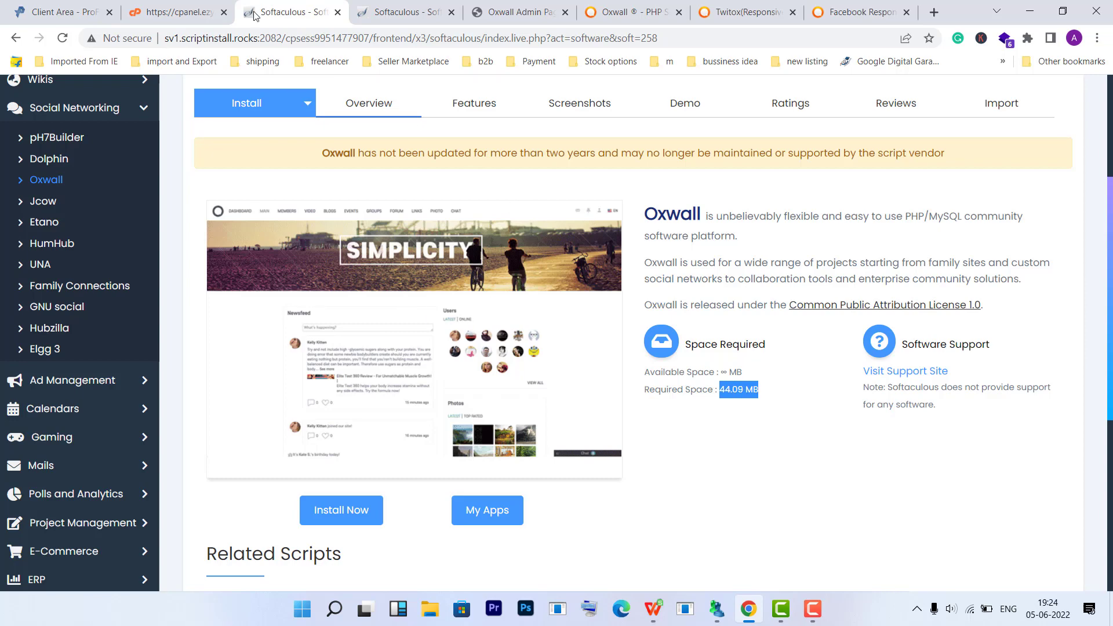
- Look over the main page of the Oxwall demo site from its welcome banner to the lower sections
{"action": "left_click", "coordinate": [423, 4]}
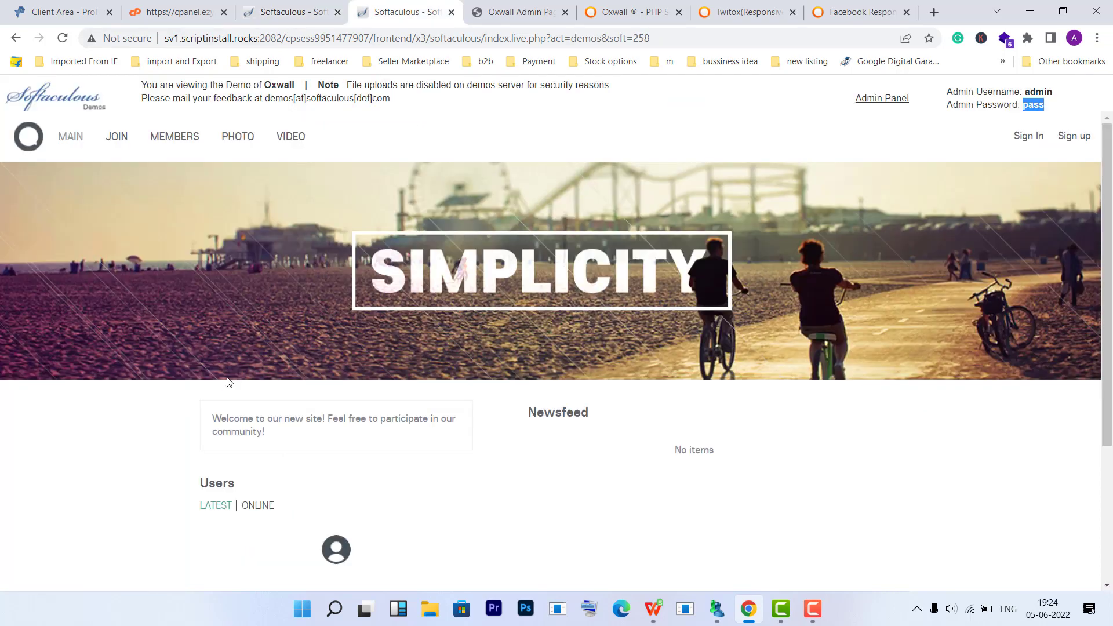
{"action": "scroll", "coordinate": [227, 382], "scroll_direction": "down", "scroll_amount": 3}
{"action": "scroll", "coordinate": [382, 397], "scroll_direction": "up", "scroll_amount": 3}
- Preview the enlarged screenshots of the Facebook Responsive v5 and Twitox themes in the Oxwall store
{"action": "left_click", "coordinate": [864, 7]}
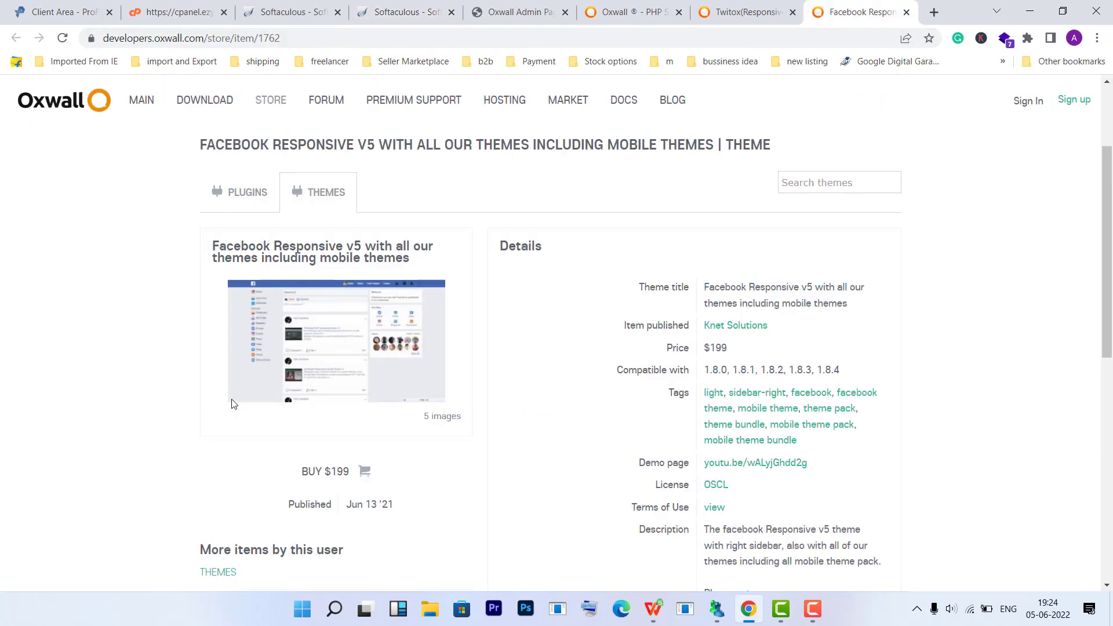
{"action": "left_click", "coordinate": [297, 347]}
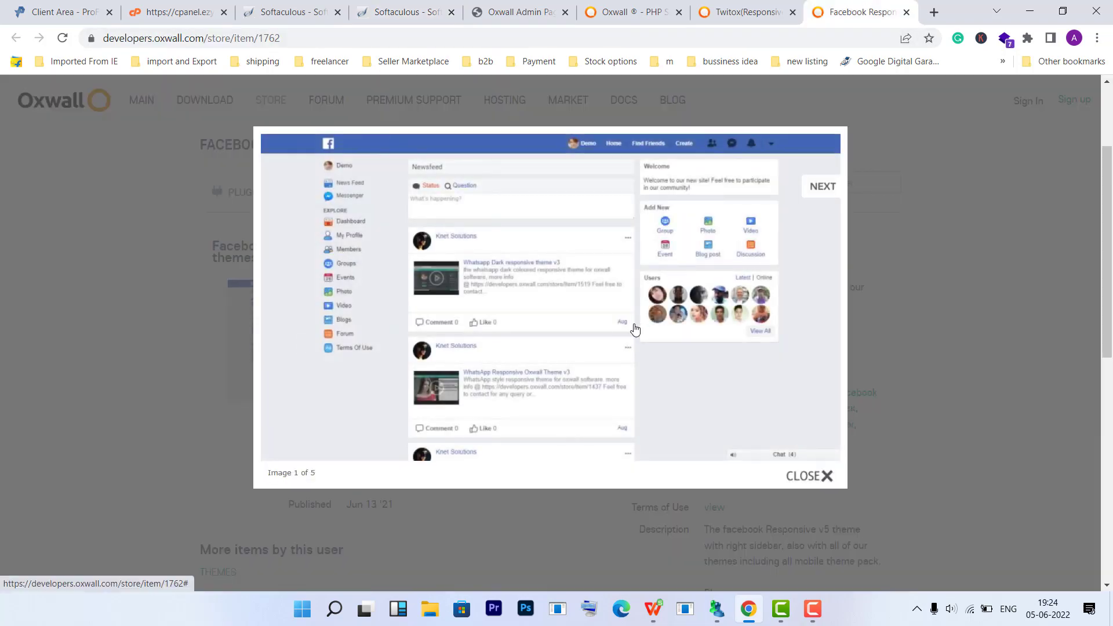
{"action": "left_click", "coordinate": [1005, 297]}
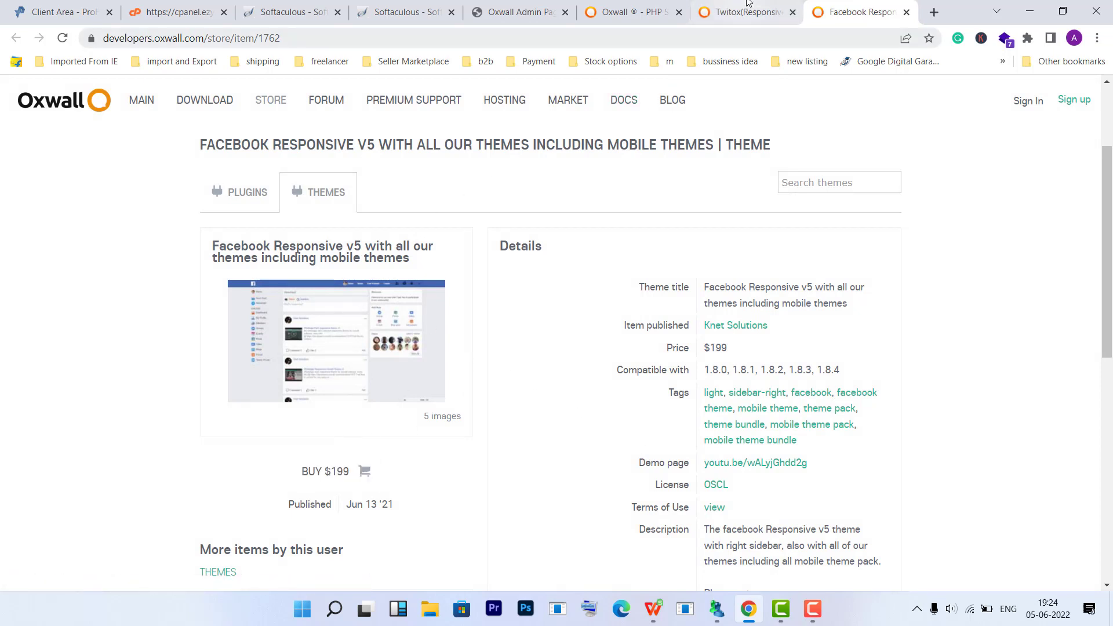
{"action": "left_click", "coordinate": [747, 12]}
{"action": "left_click", "coordinate": [361, 312]}
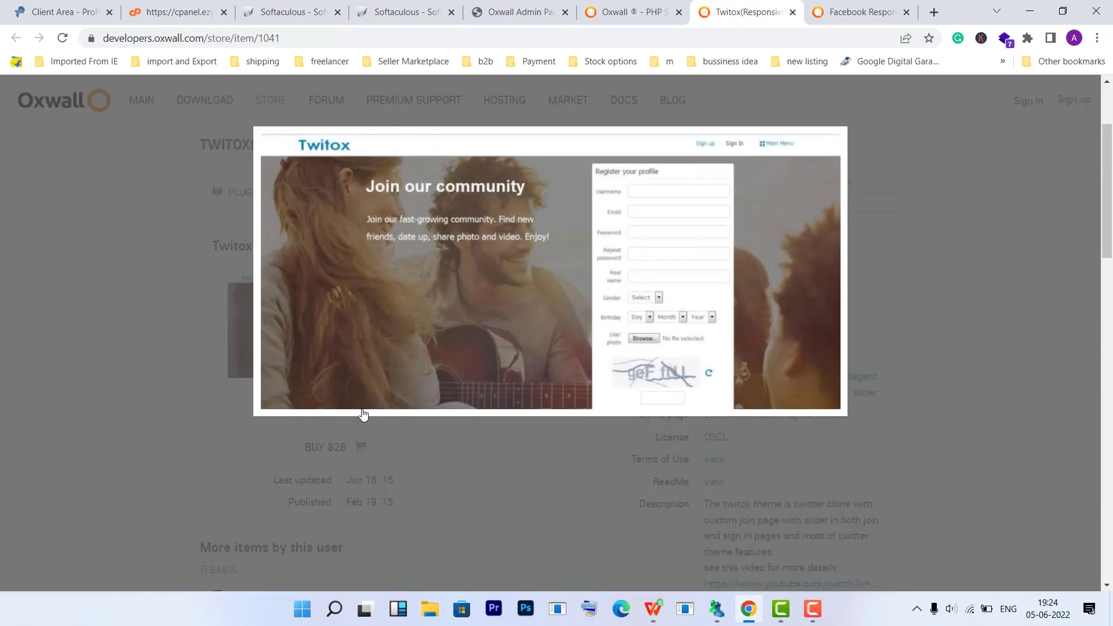
{"action": "left_click", "coordinate": [825, 426]}
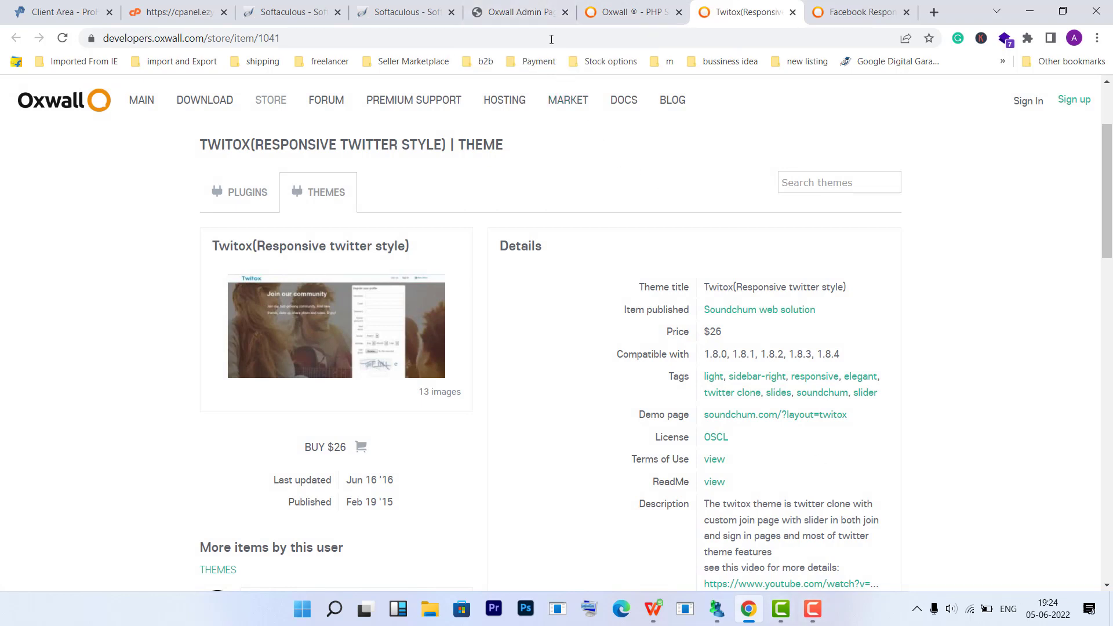
- Return to the Oxwall demo's admin area and sign out of the admin account
{"action": "left_click", "coordinate": [537, 5]}
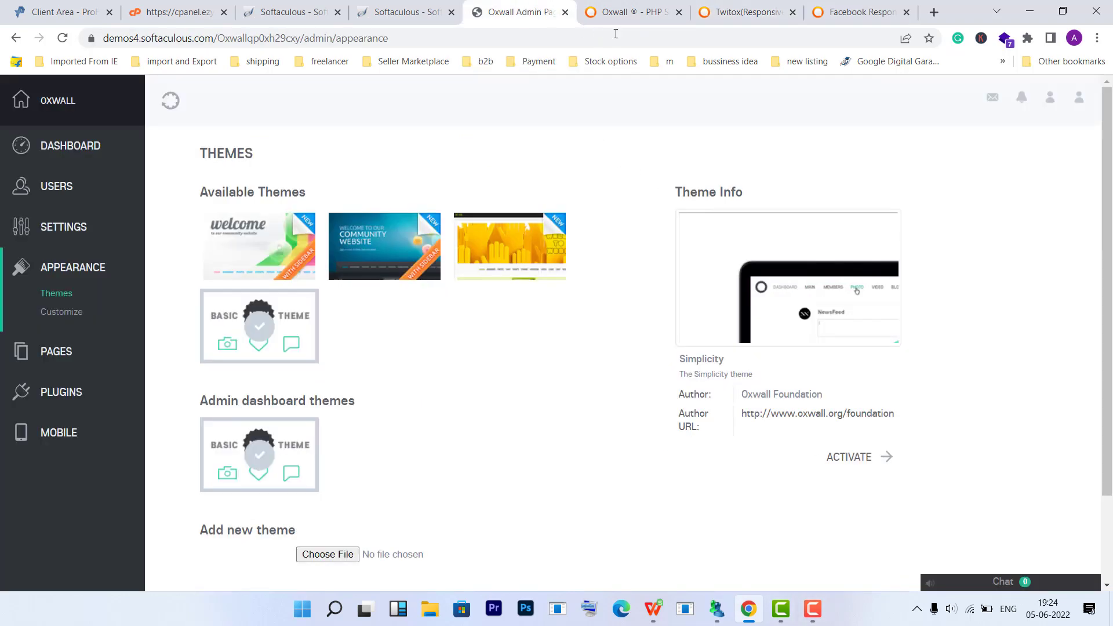
{"action": "left_click", "coordinate": [1079, 96]}
{"action": "left_click", "coordinate": [1053, 124]}
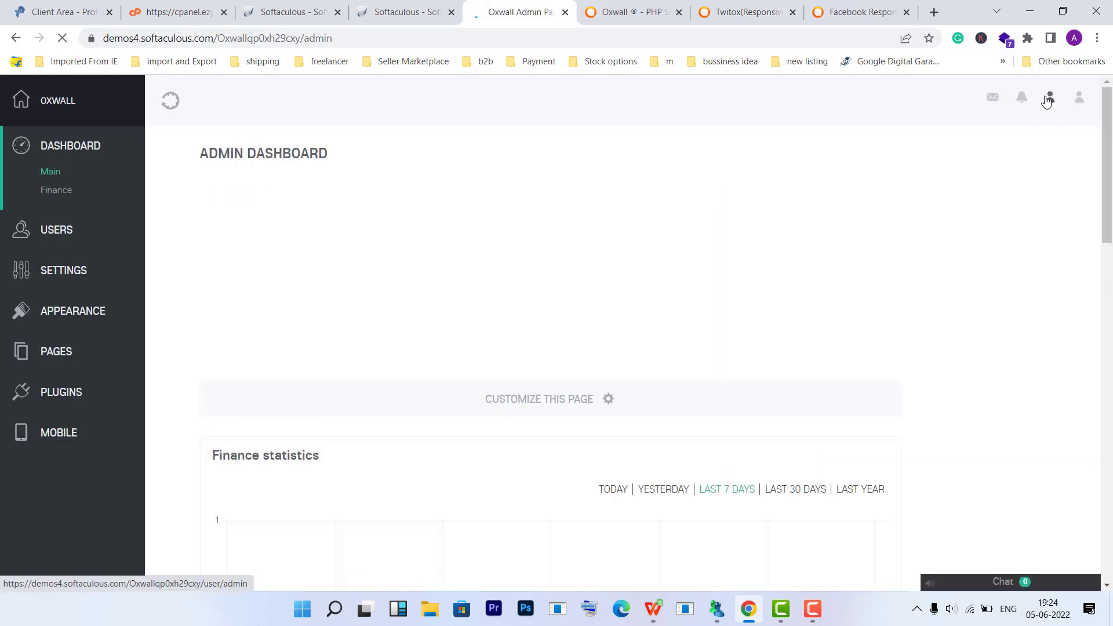
{"action": "left_click", "coordinate": [1049, 100]}
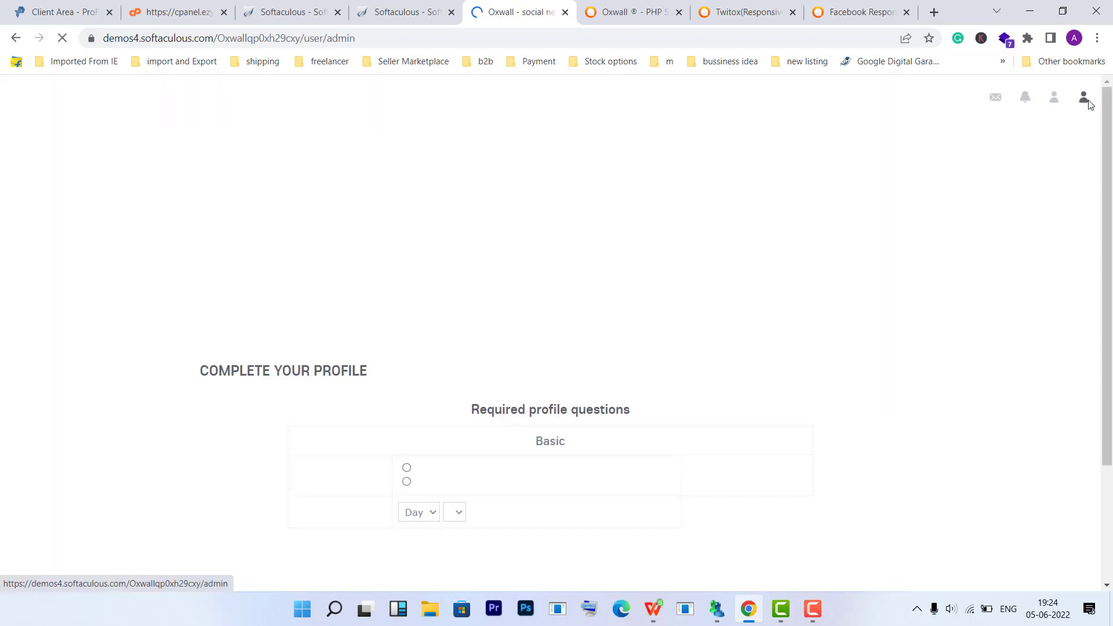
{"action": "left_click", "coordinate": [1084, 103]}
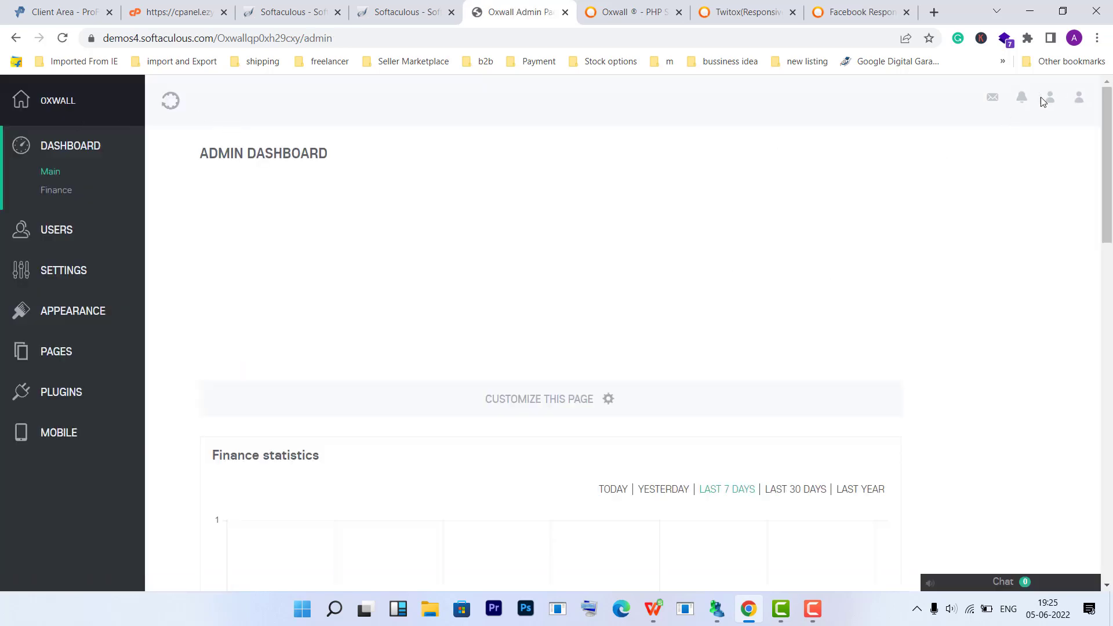
{"action": "mouse_move", "coordinate": [1052, 101]}
{"action": "left_click", "coordinate": [1005, 231]}
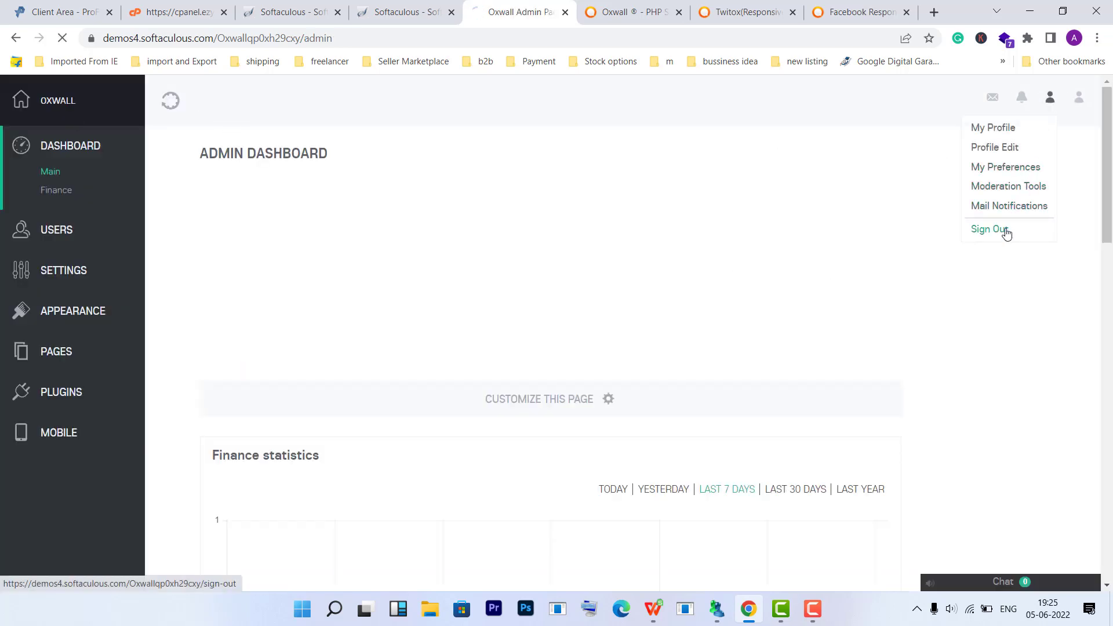
- Open the demo's Admin Panel sign-in page and fill in the admin username copied from the Softaculous demo header
{"action": "left_click", "coordinate": [421, 8]}
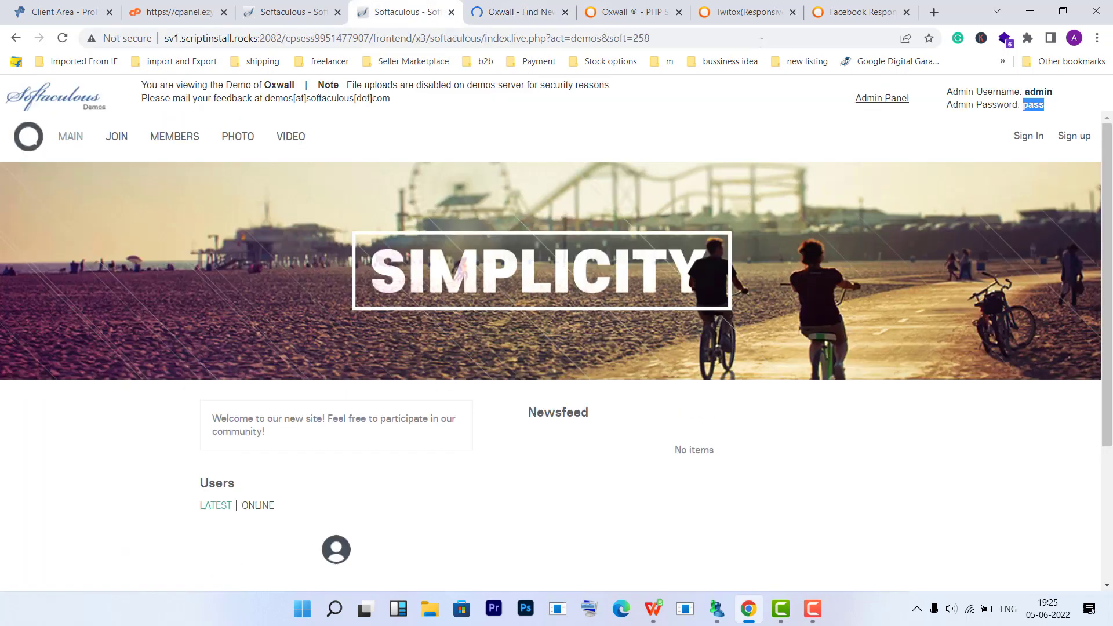
{"action": "left_click", "coordinate": [884, 100]}
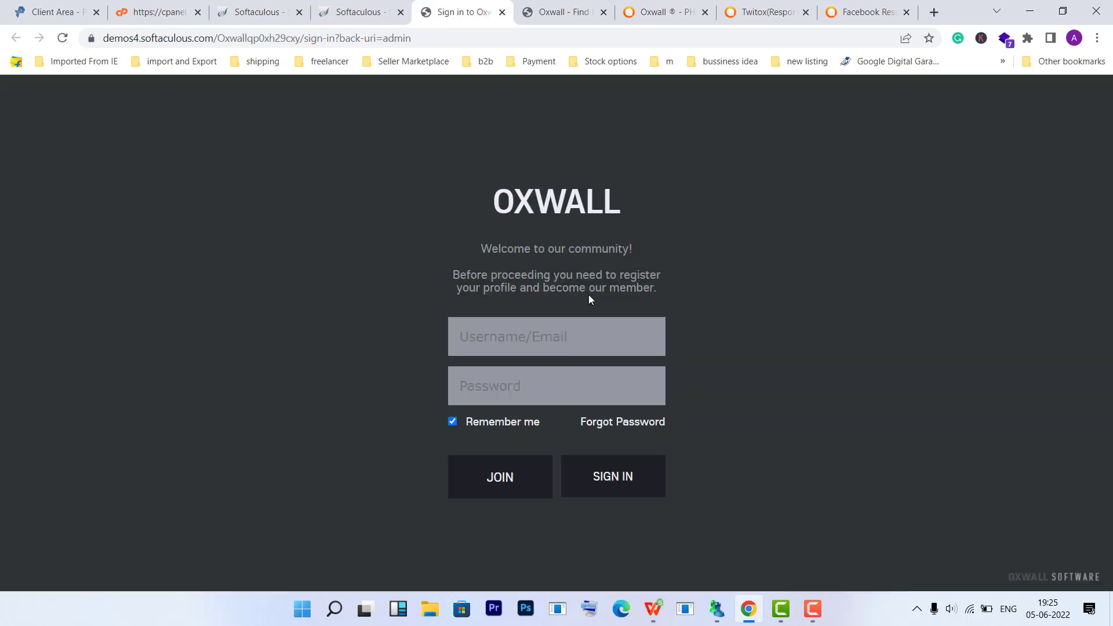
{"action": "left_click", "coordinate": [345, 10]}
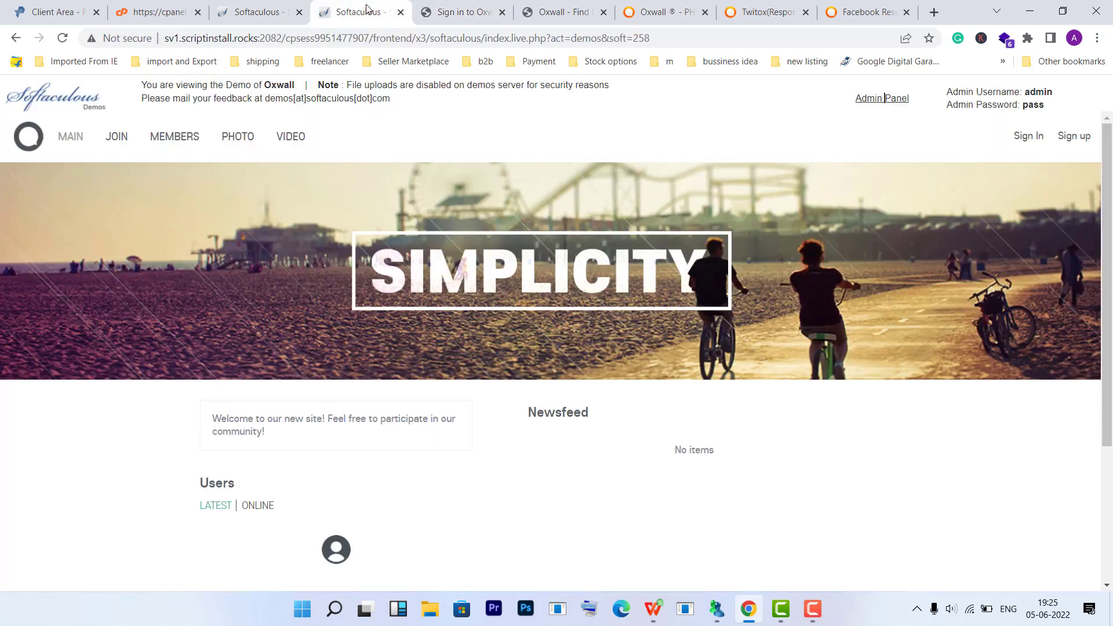
{"action": "triple_click", "coordinate": [1035, 92]}
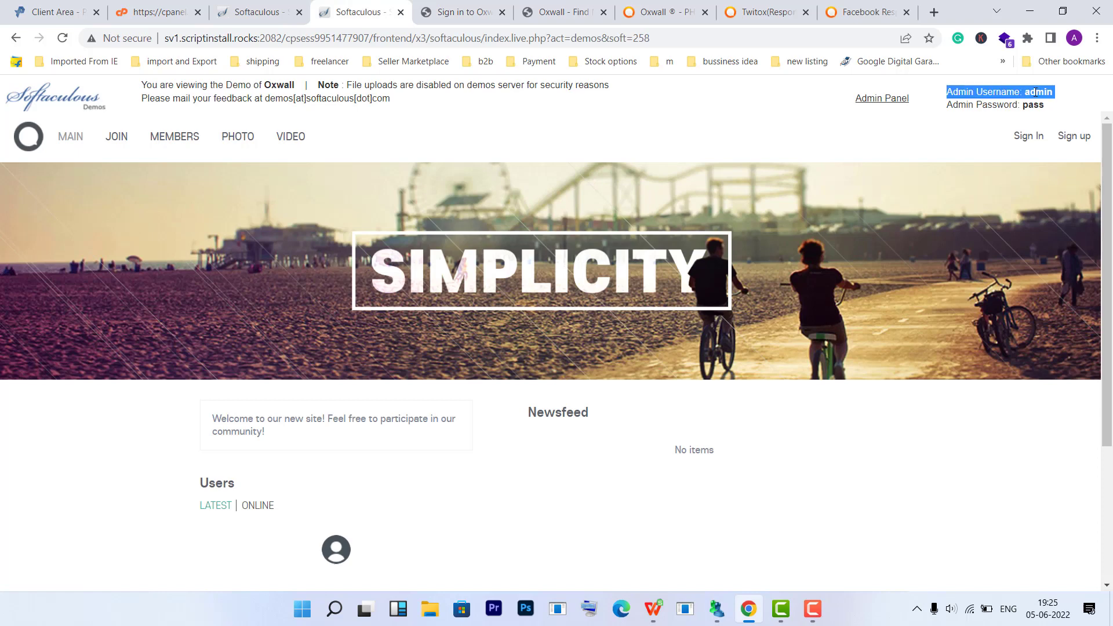
{"action": "right_click", "coordinate": [1042, 92]}
{"action": "left_click", "coordinate": [1053, 105]}
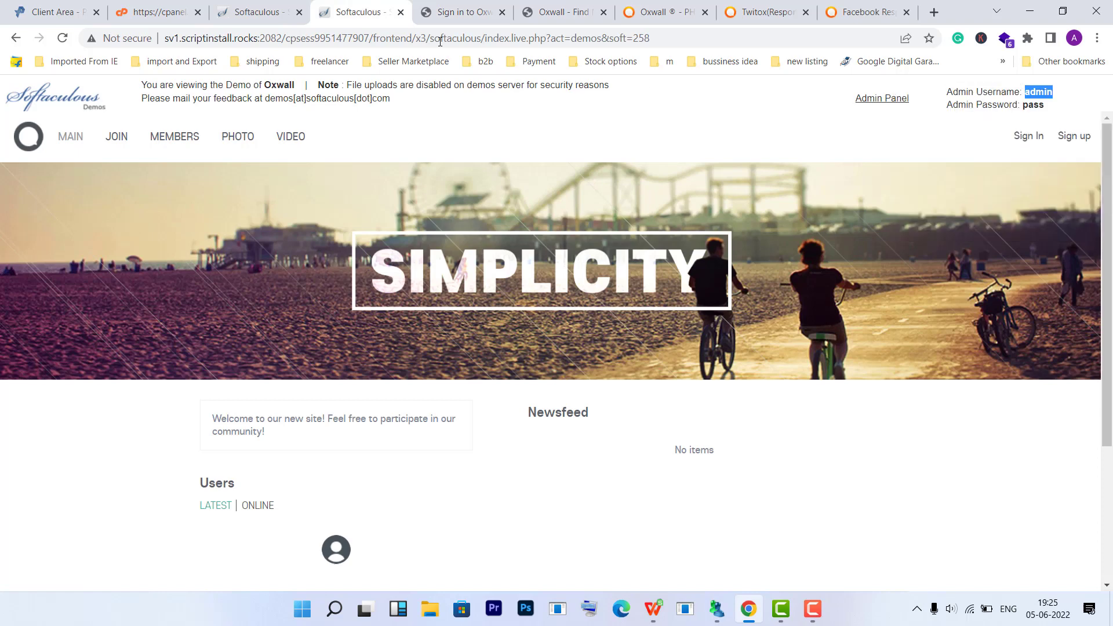
{"action": "left_click", "coordinate": [479, 7]}
{"action": "right_click", "coordinate": [494, 341]}
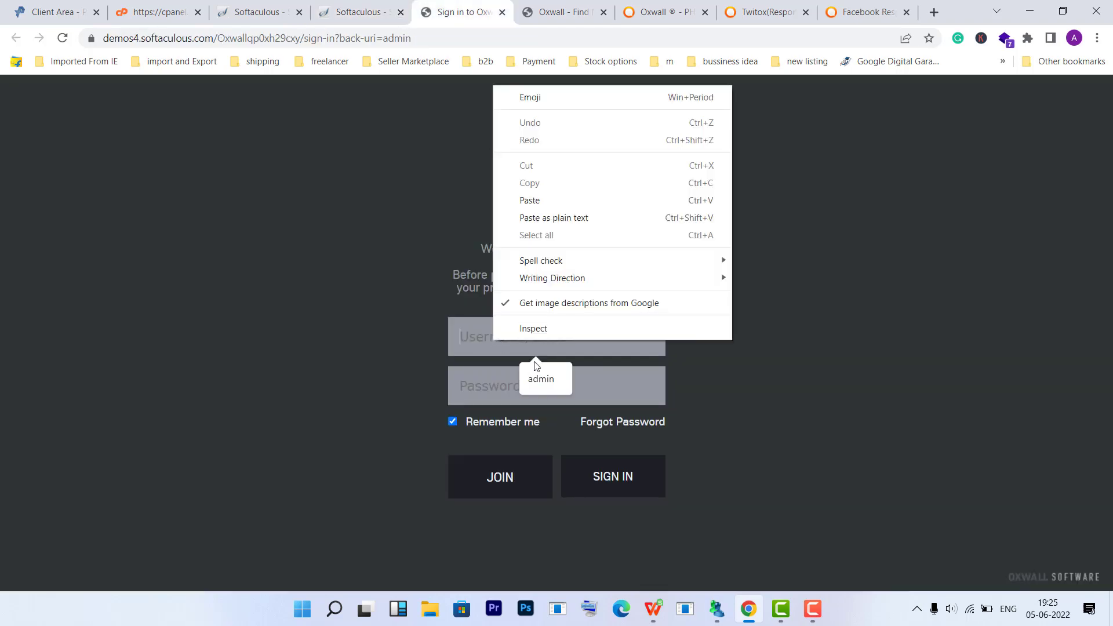
{"action": "left_click", "coordinate": [529, 200]}
- Copy the admin password from the demo header into the sign-in form's password field and sign in
{"action": "left_click", "coordinate": [357, 11]}
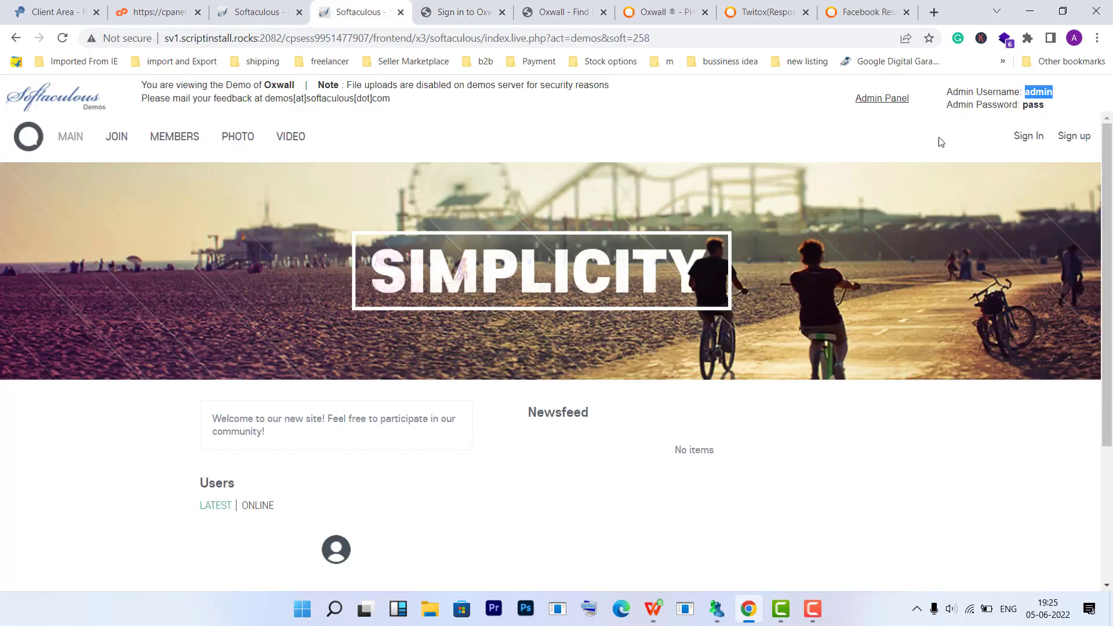
{"action": "double_click", "coordinate": [1033, 104]}
{"action": "right_click", "coordinate": [1033, 105]}
{"action": "left_click", "coordinate": [1037, 113]}
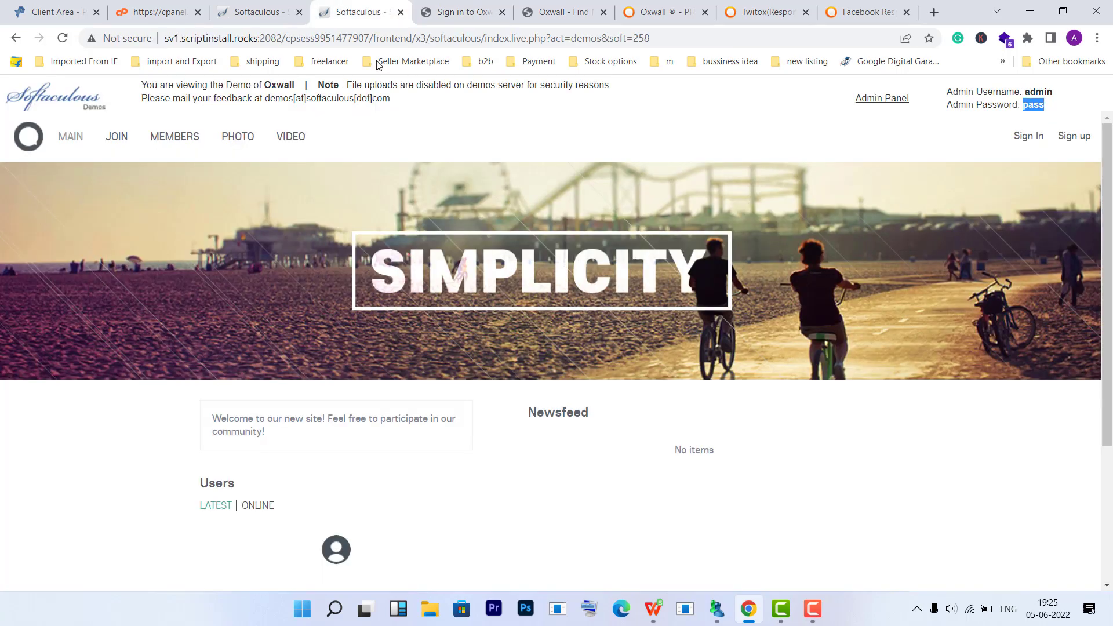
{"action": "left_click", "coordinate": [447, 7]}
{"action": "right_click", "coordinate": [515, 373]}
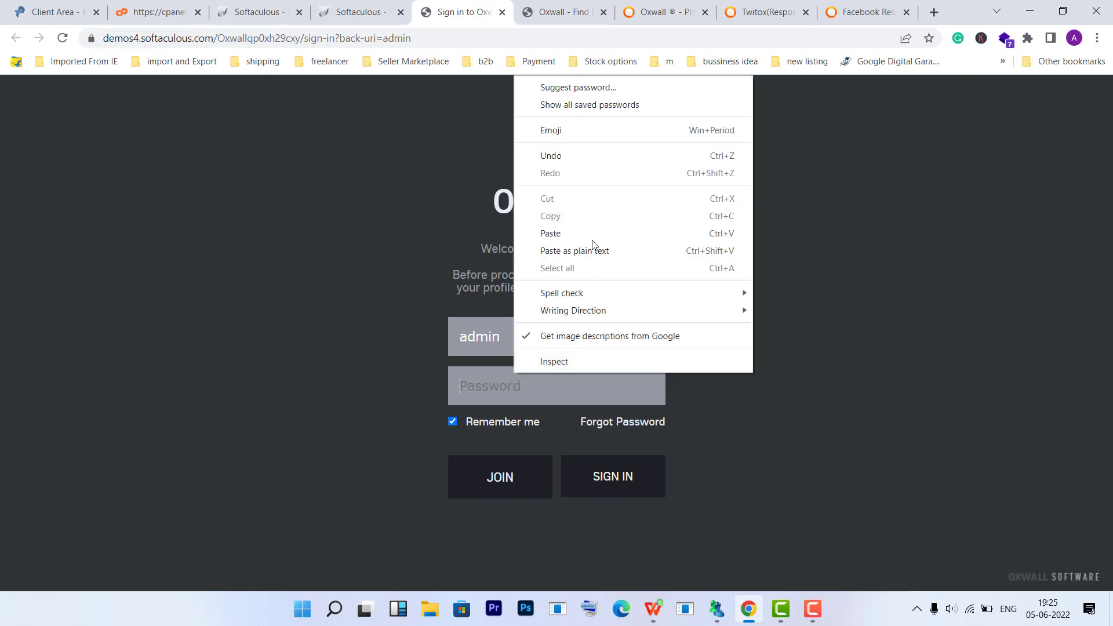
{"action": "left_click", "coordinate": [556, 240]}
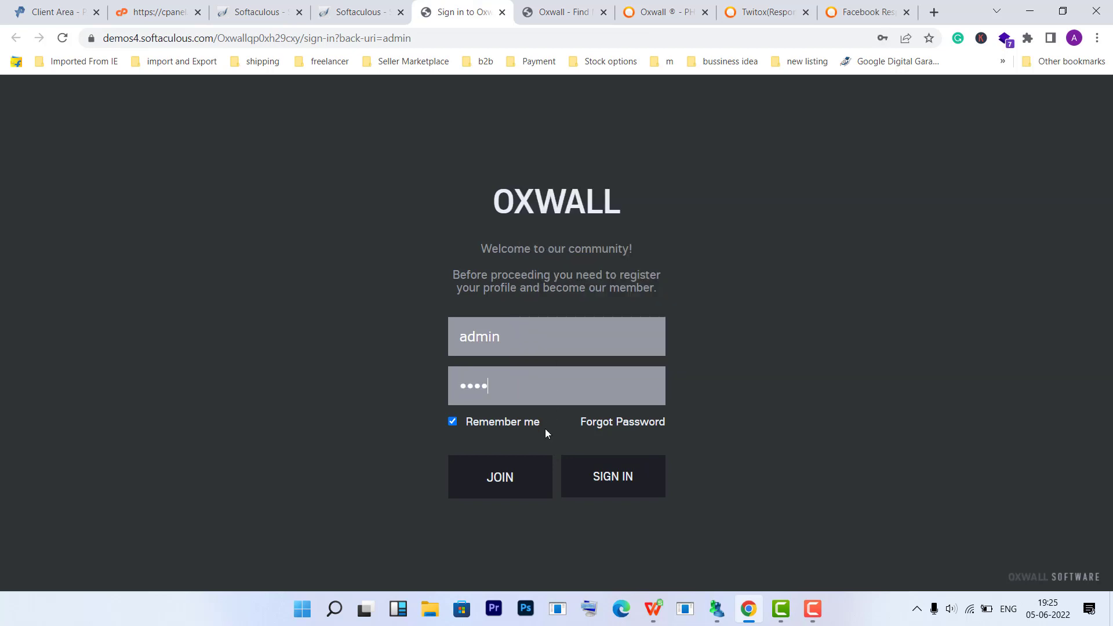
{"action": "left_click", "coordinate": [605, 481]}
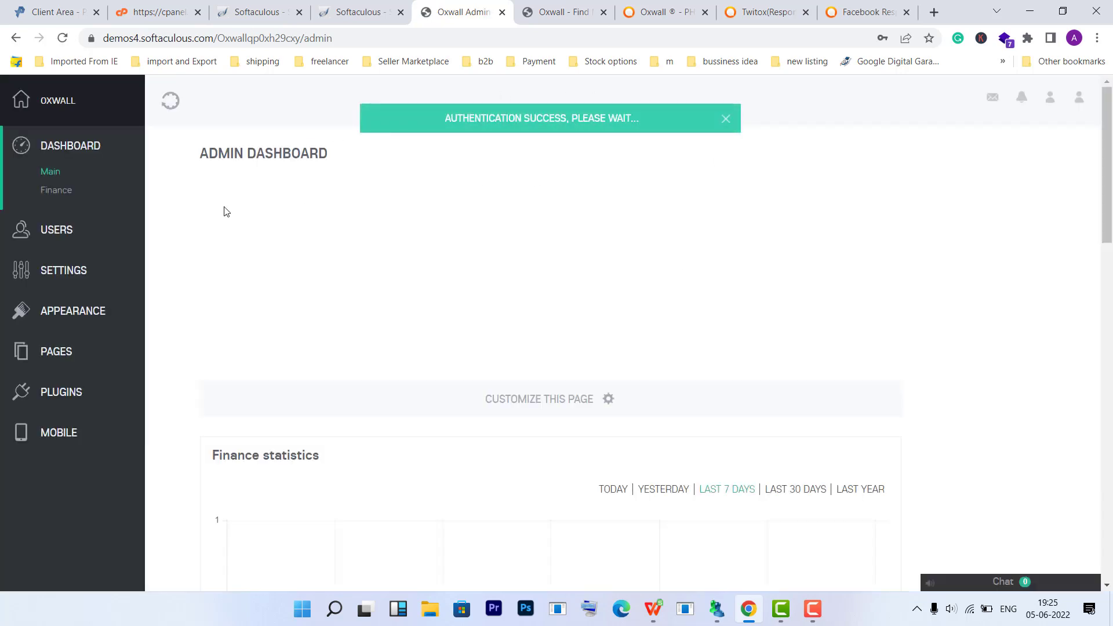
- Examine the admin dashboard, the user list, the moderator permissions and the user role permissions
{"action": "scroll", "coordinate": [541, 272], "scroll_direction": "down", "scroll_amount": 1}
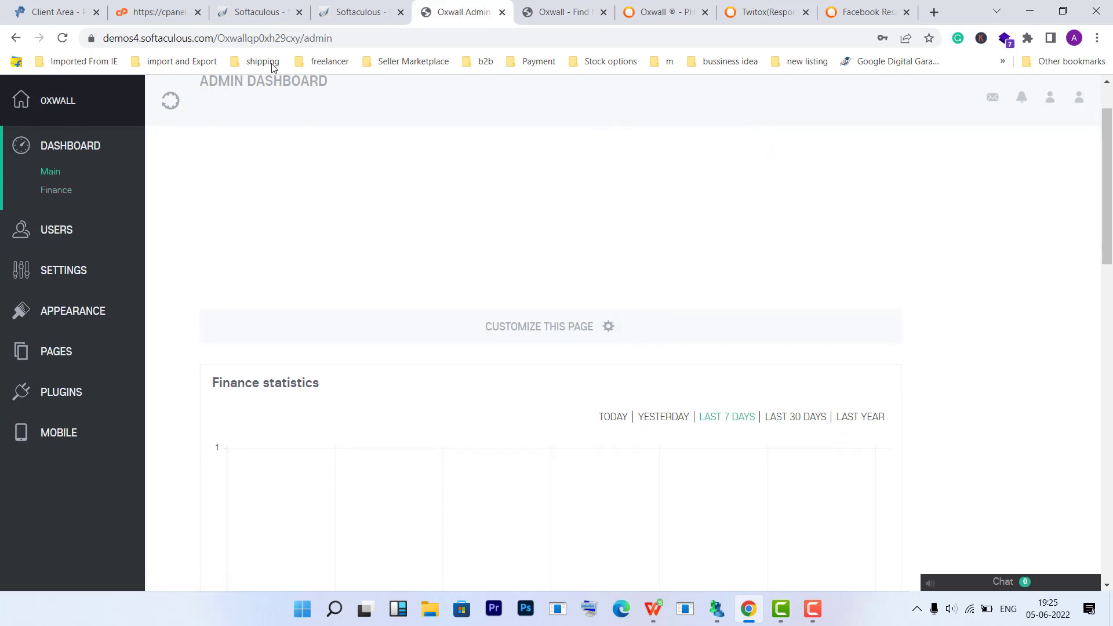
{"action": "left_click", "coordinate": [70, 232]}
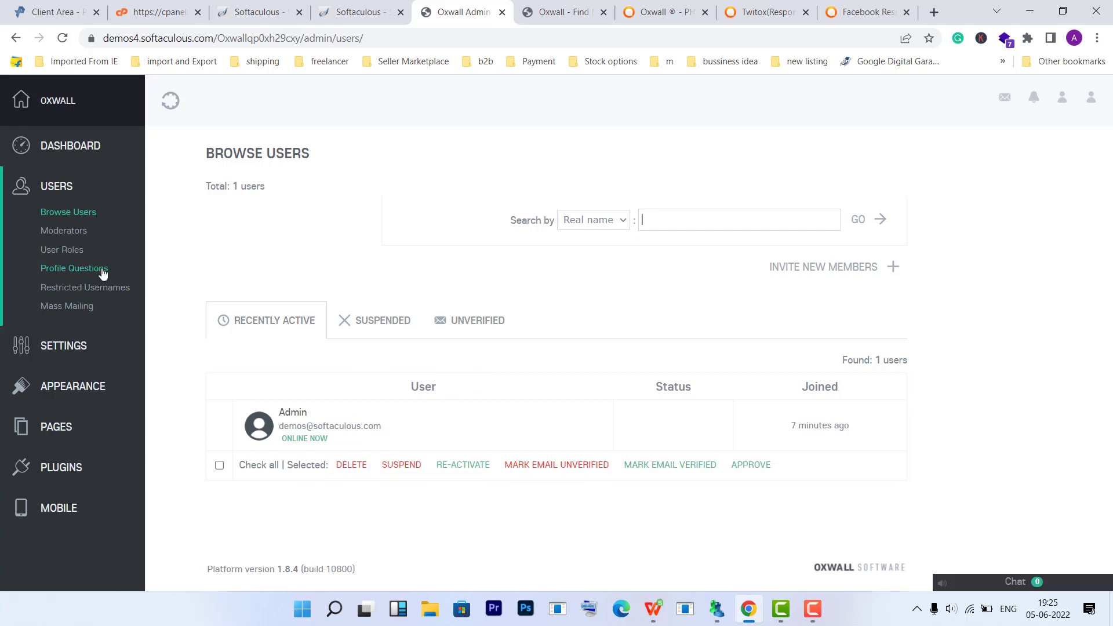
{"action": "left_click", "coordinate": [77, 237]}
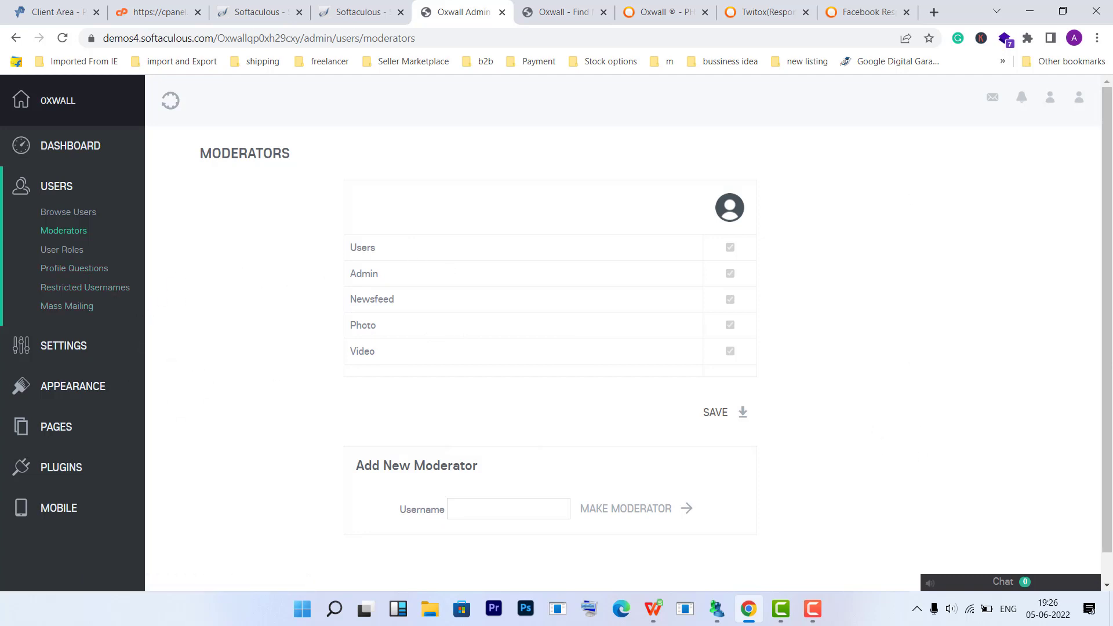
{"action": "left_click", "coordinate": [73, 255]}
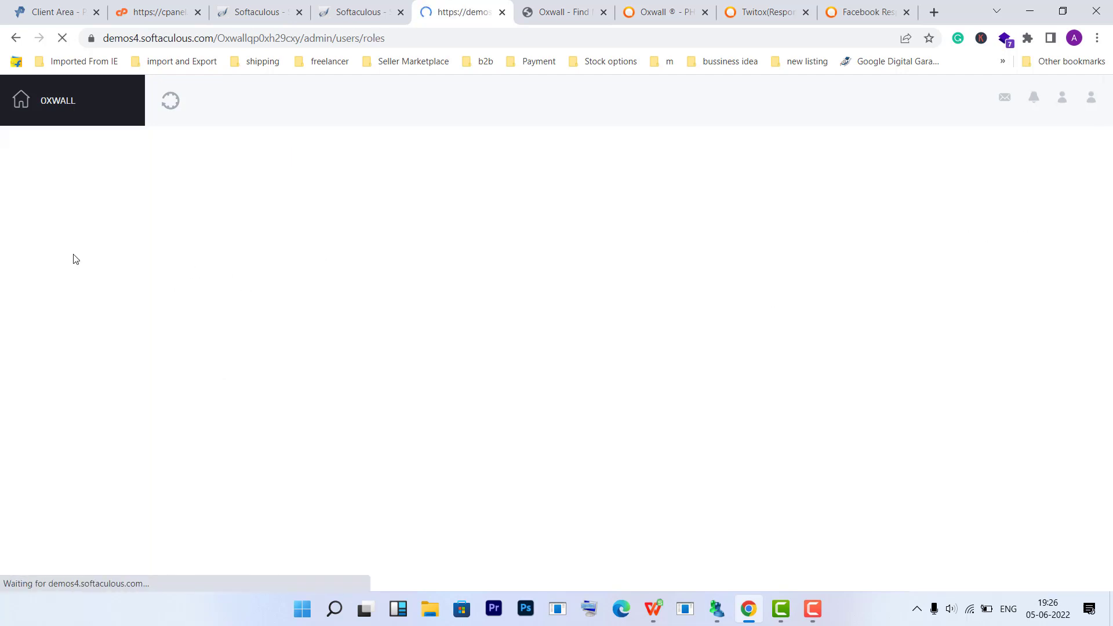
{"action": "scroll", "coordinate": [431, 421], "scroll_direction": "down", "scroll_amount": 5}
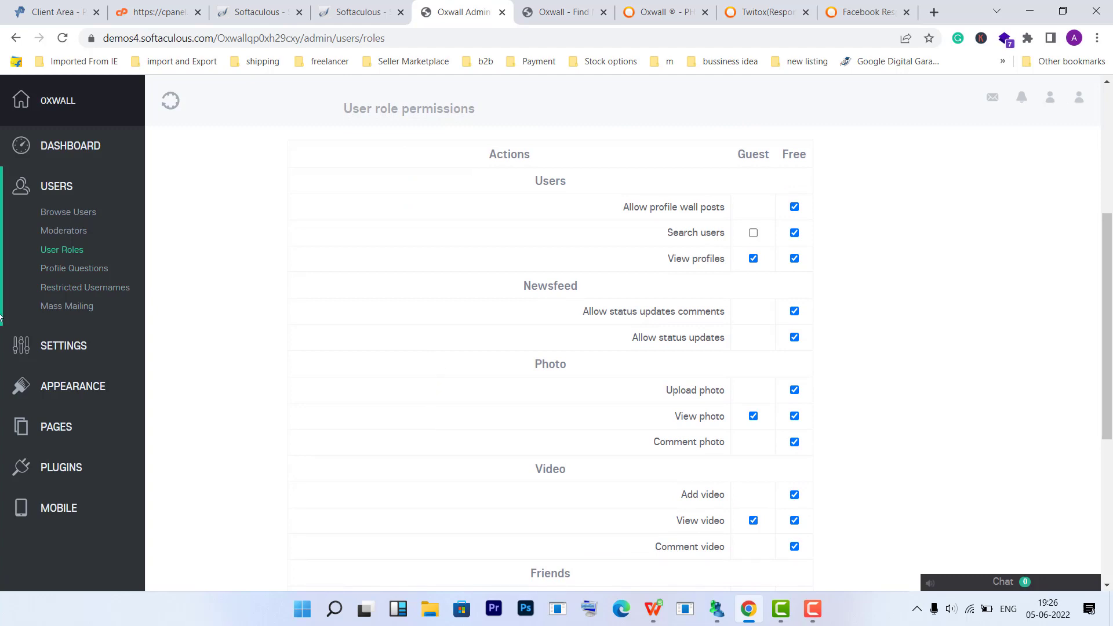
- Examine the General, User and Content settings pages, including the choices for showing profile names
{"action": "left_click", "coordinate": [68, 354]}
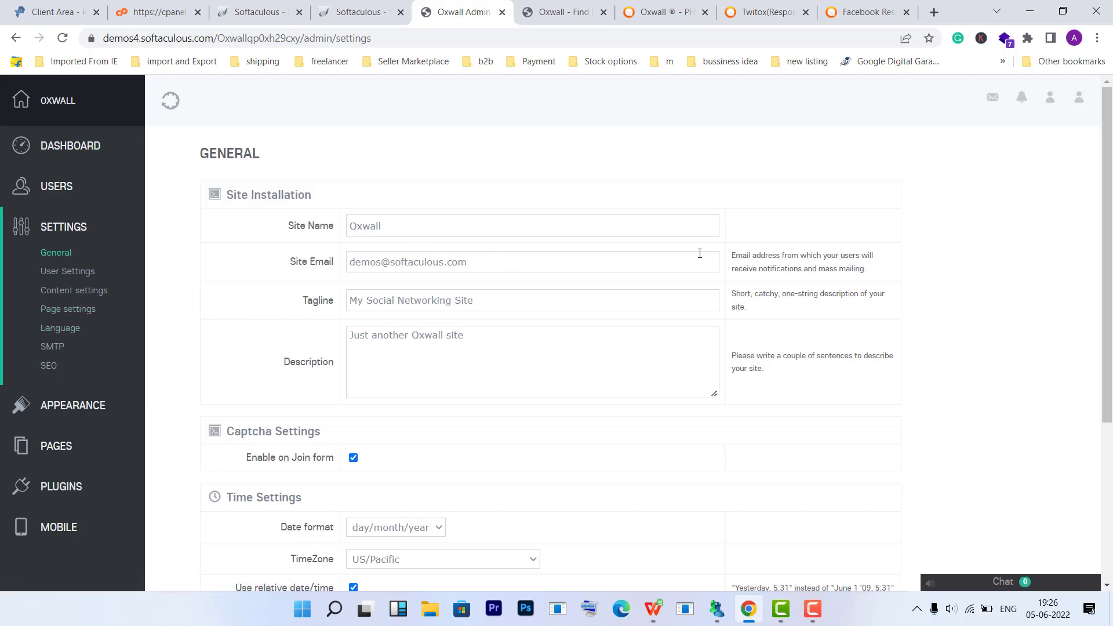
{"action": "left_click", "coordinate": [98, 276]}
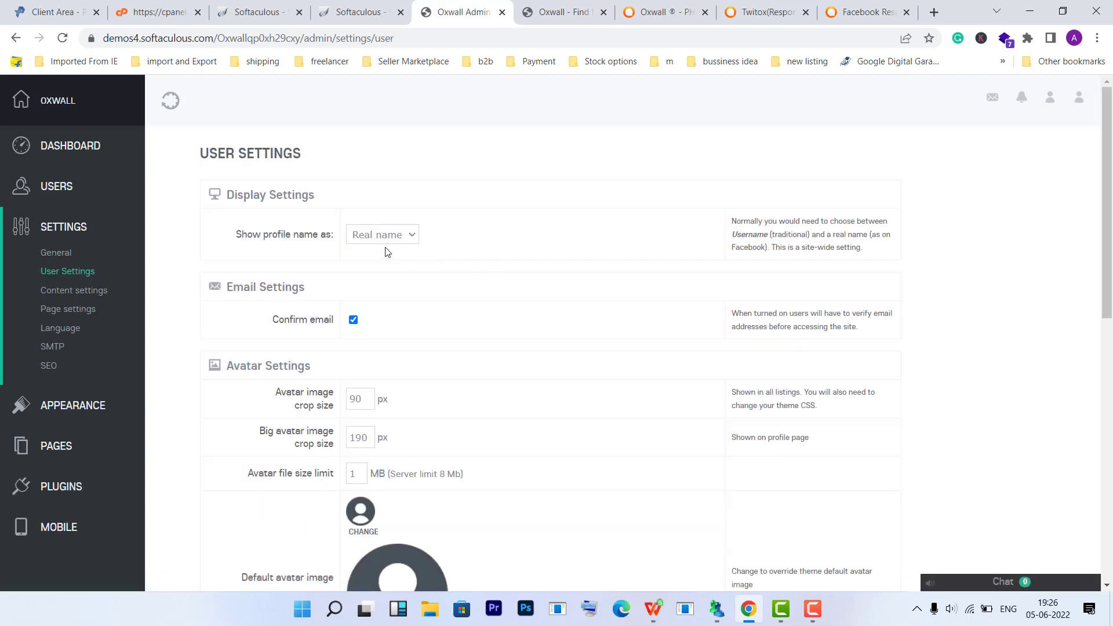
{"action": "left_click", "coordinate": [385, 235]}
{"action": "left_click", "coordinate": [601, 268]}
{"action": "scroll", "coordinate": [532, 336], "scroll_direction": "down", "scroll_amount": 5}
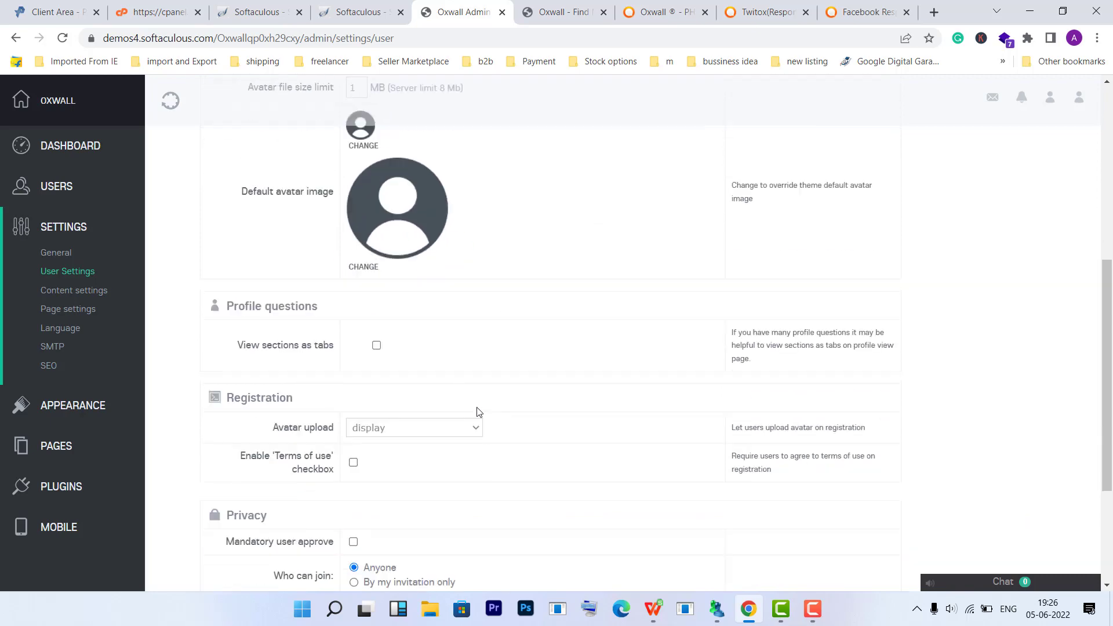
{"action": "scroll", "coordinate": [479, 412], "scroll_direction": "down", "scroll_amount": 2}
{"action": "left_click", "coordinate": [75, 297]}
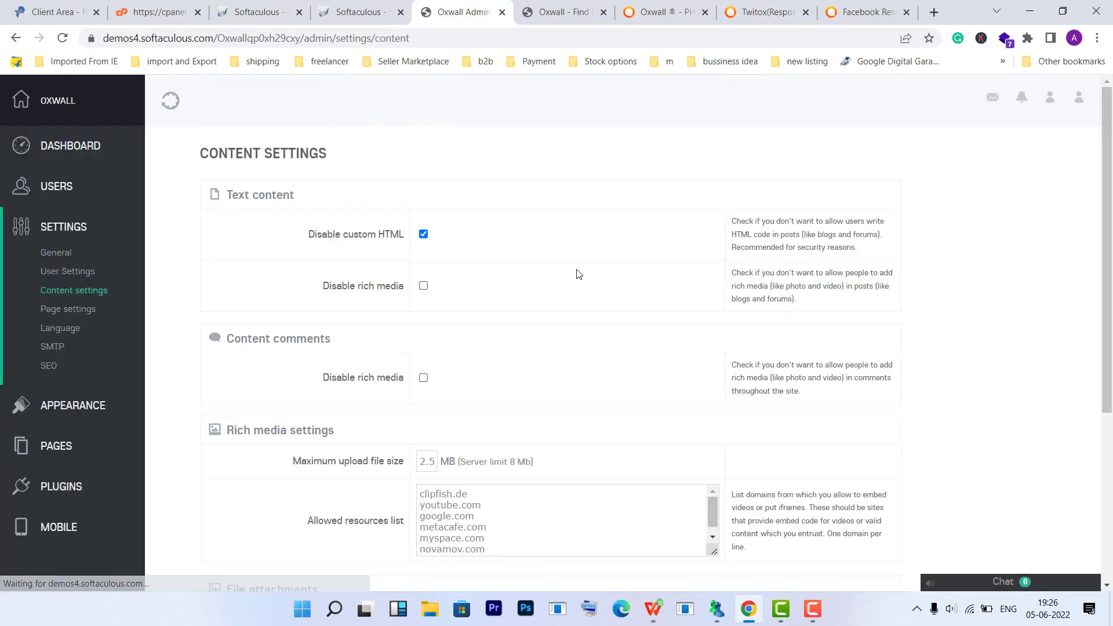
- Review the rest of the content settings, then activate the Crayon theme from the available appearance themes
{"action": "scroll", "coordinate": [579, 260], "scroll_direction": "down", "scroll_amount": 4}
{"action": "scroll", "coordinate": [492, 304], "scroll_direction": "down", "scroll_amount": 1}
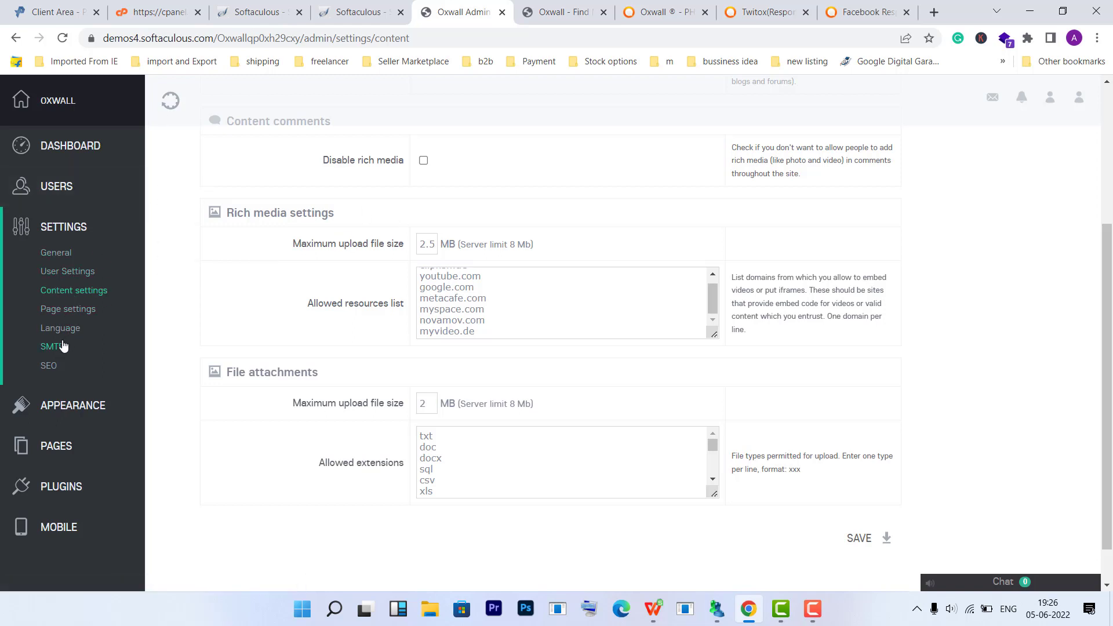
{"action": "left_click", "coordinate": [73, 404]}
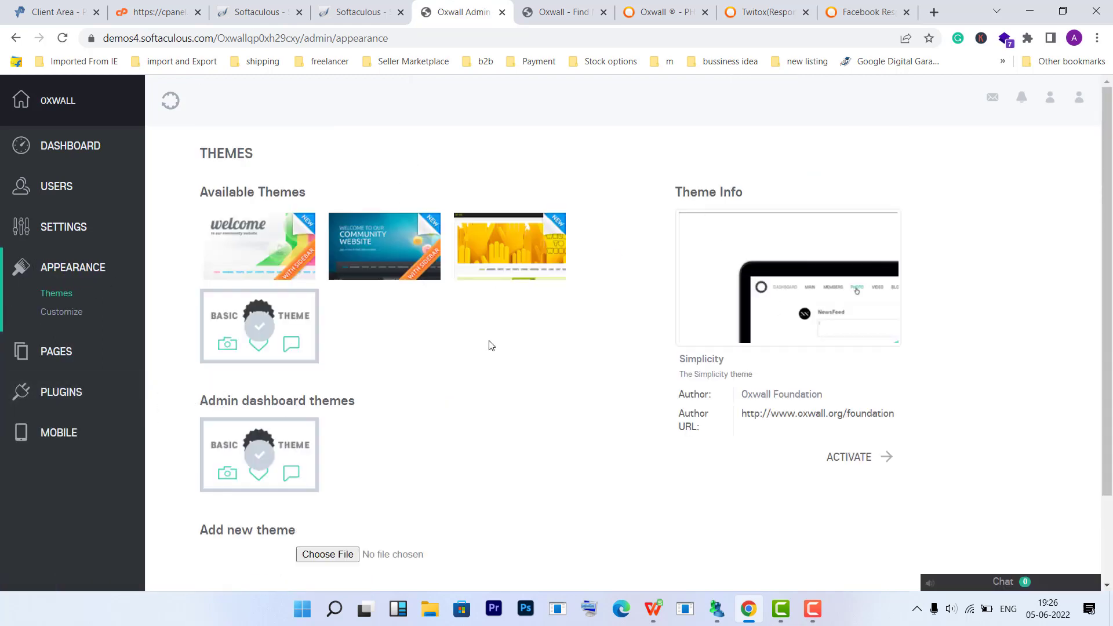
{"action": "left_click", "coordinate": [262, 244]}
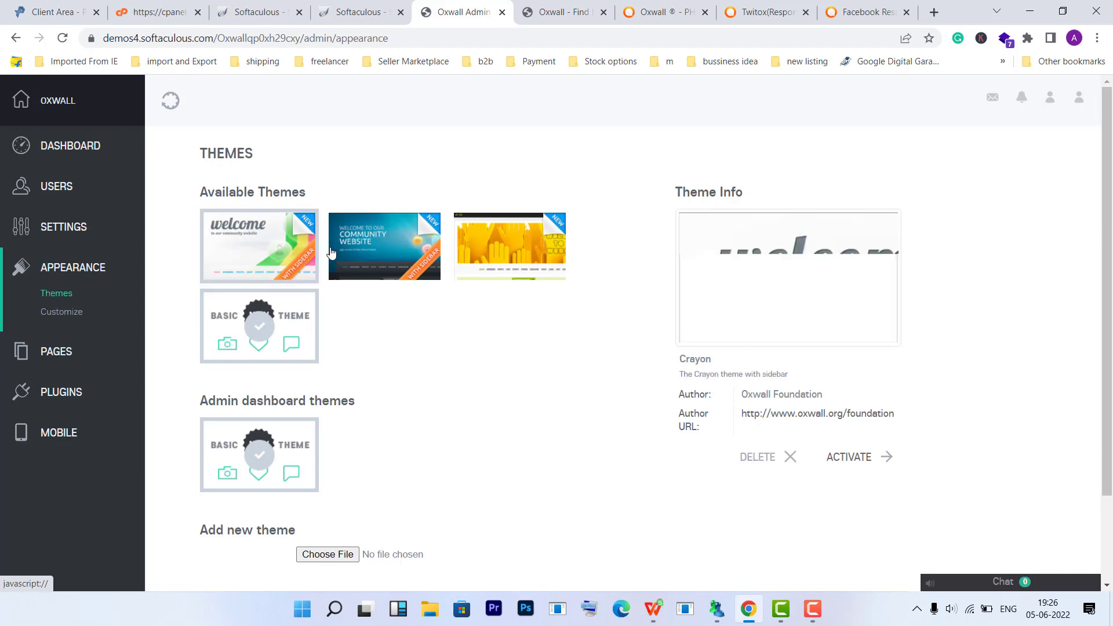
{"action": "scroll", "coordinate": [312, 429], "scroll_direction": "down", "scroll_amount": 2}
{"action": "scroll", "coordinate": [339, 363], "scroll_direction": "up", "scroll_amount": 2}
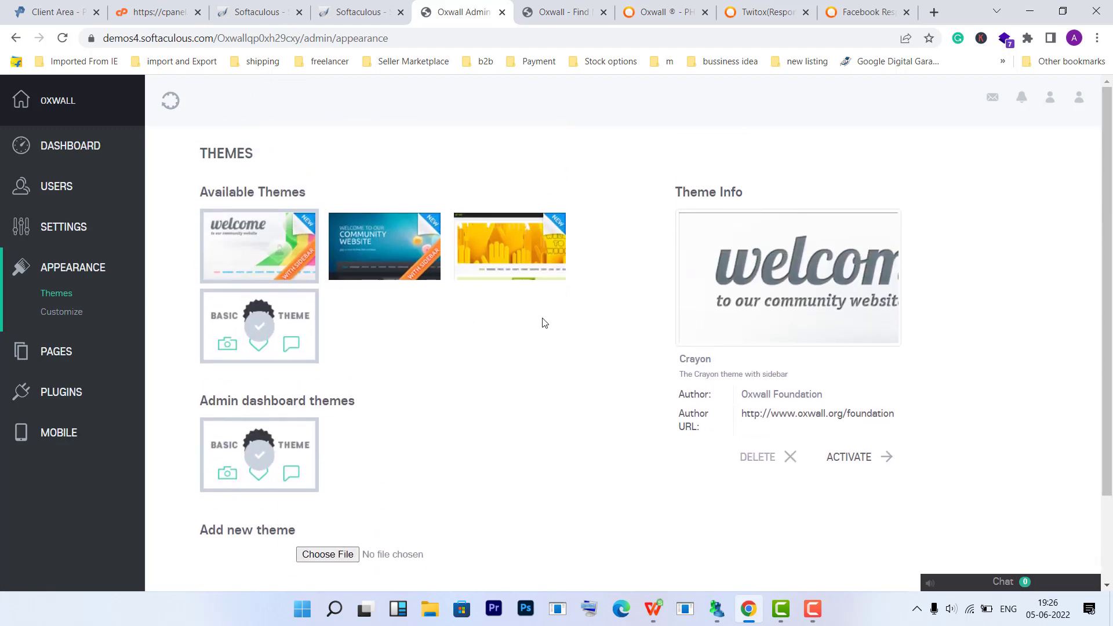
{"action": "left_click", "coordinate": [848, 454]}
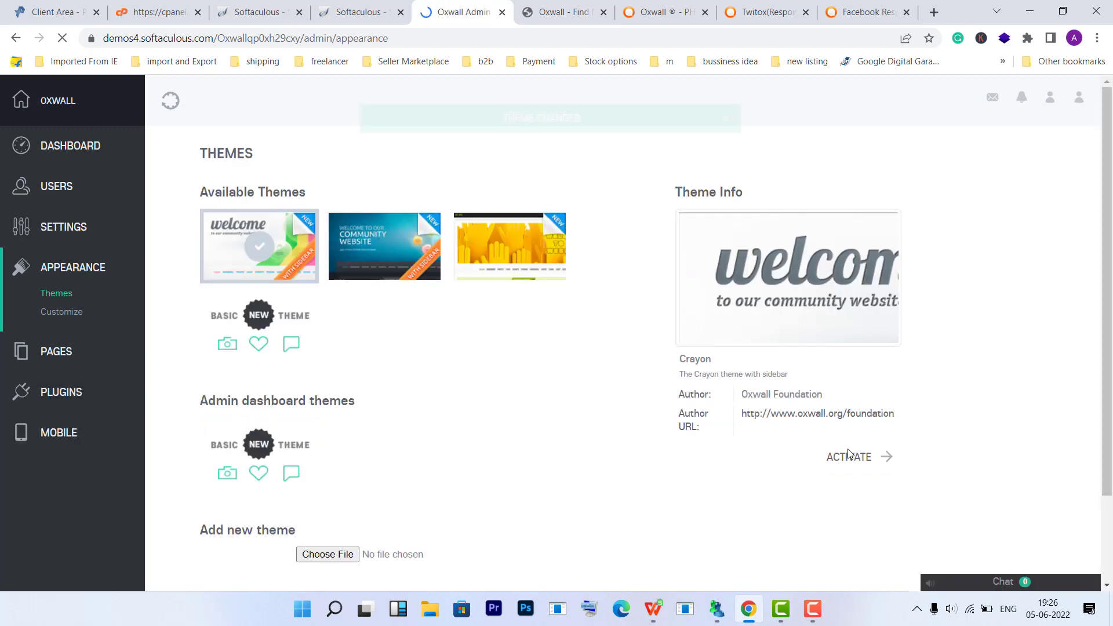
- Reload the Softaculous demo of the Oxwall site and examine its front page in the Crayon theme
{"action": "left_click", "coordinate": [361, 4]}
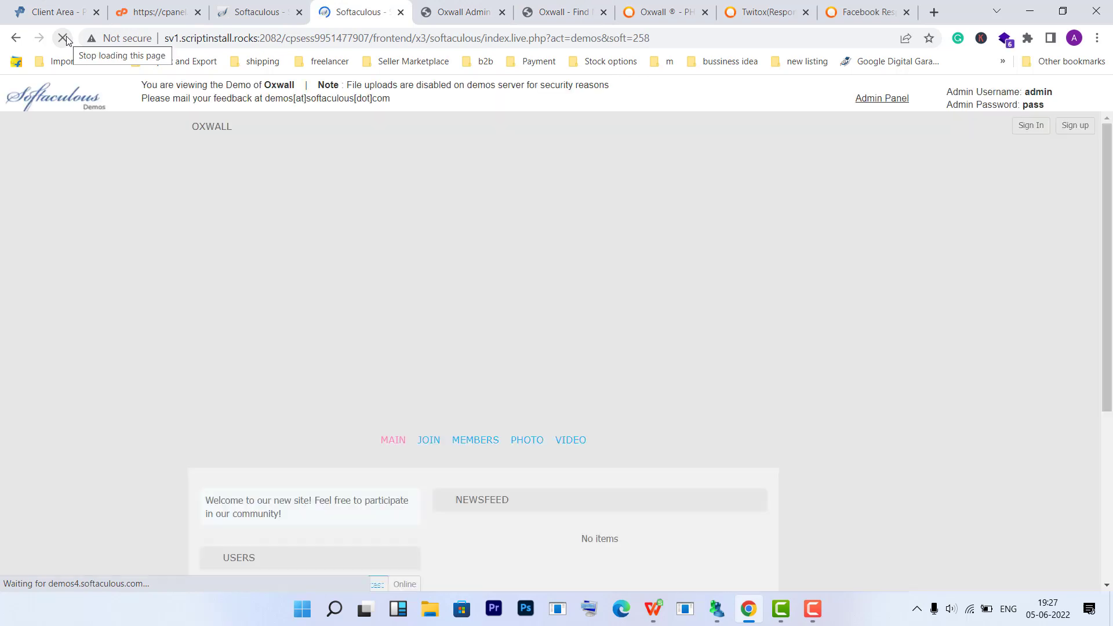
{"action": "scroll", "coordinate": [406, 336], "scroll_direction": "down", "scroll_amount": 3}
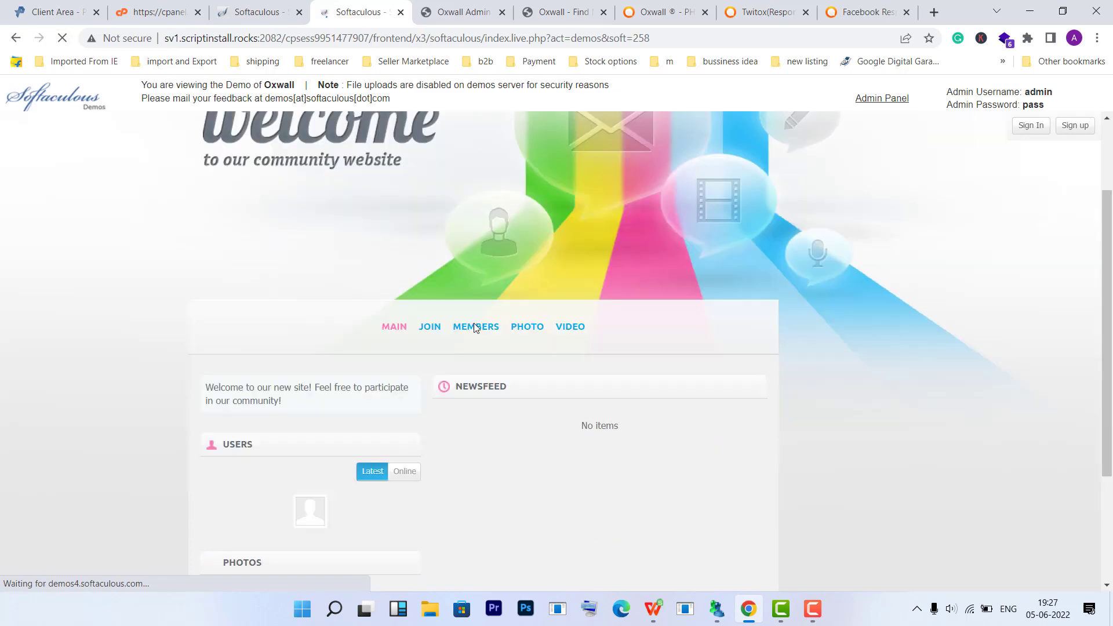
{"action": "scroll", "coordinate": [420, 330], "scroll_direction": "up", "scroll_amount": 3}
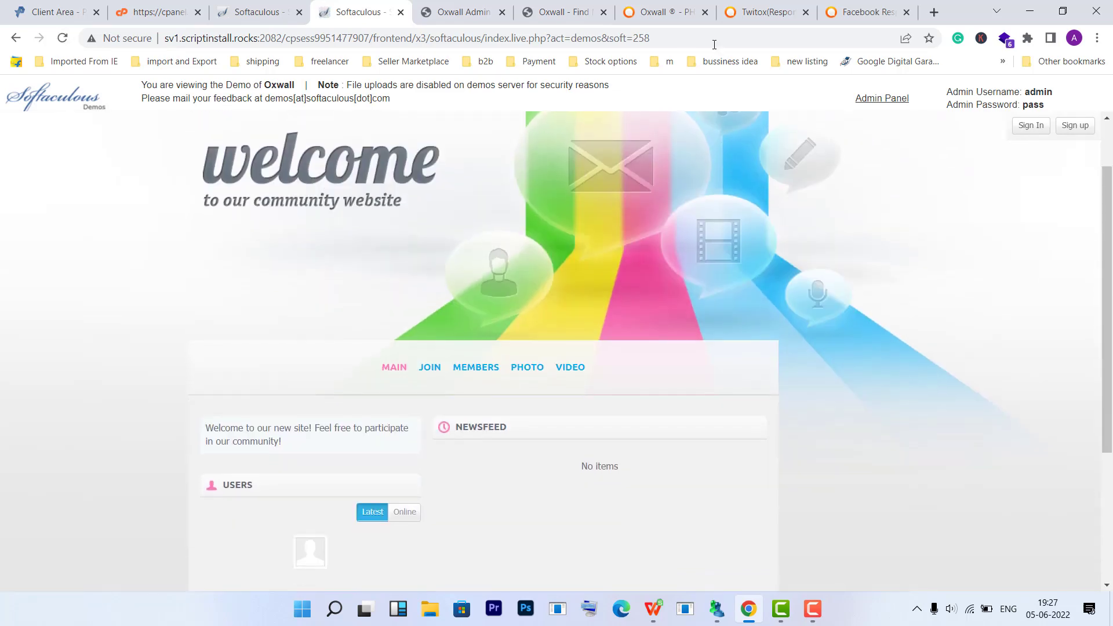
- Examine the Twitox theme's store page, including its enlarged preview image and its details
{"action": "left_click", "coordinate": [779, 5]}
{"action": "left_click", "coordinate": [350, 334]}
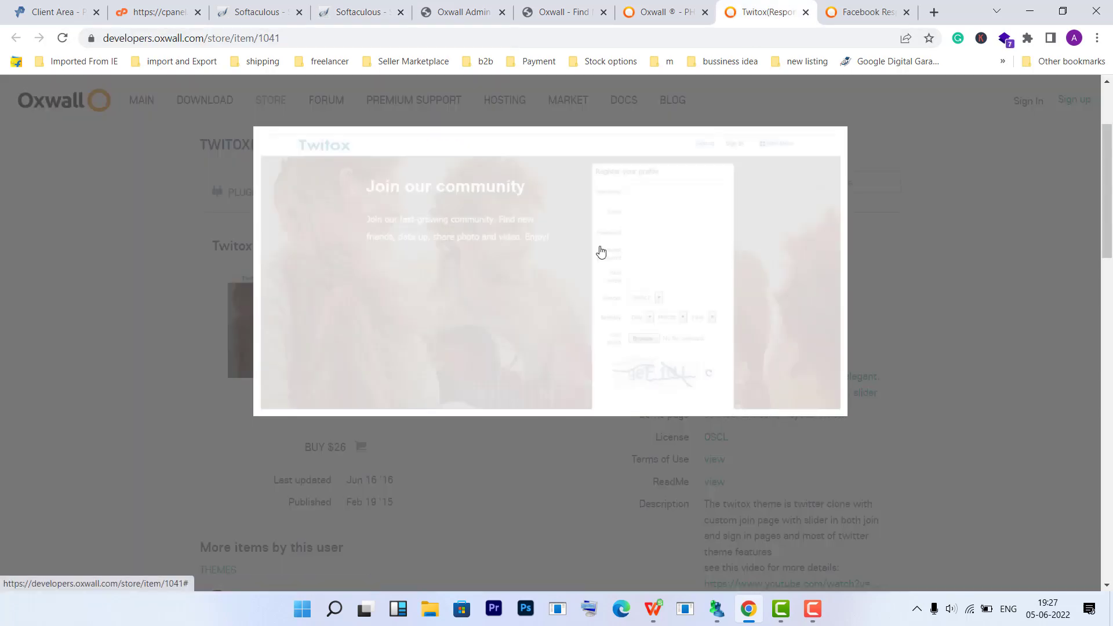
{"action": "left_click", "coordinate": [993, 238]}
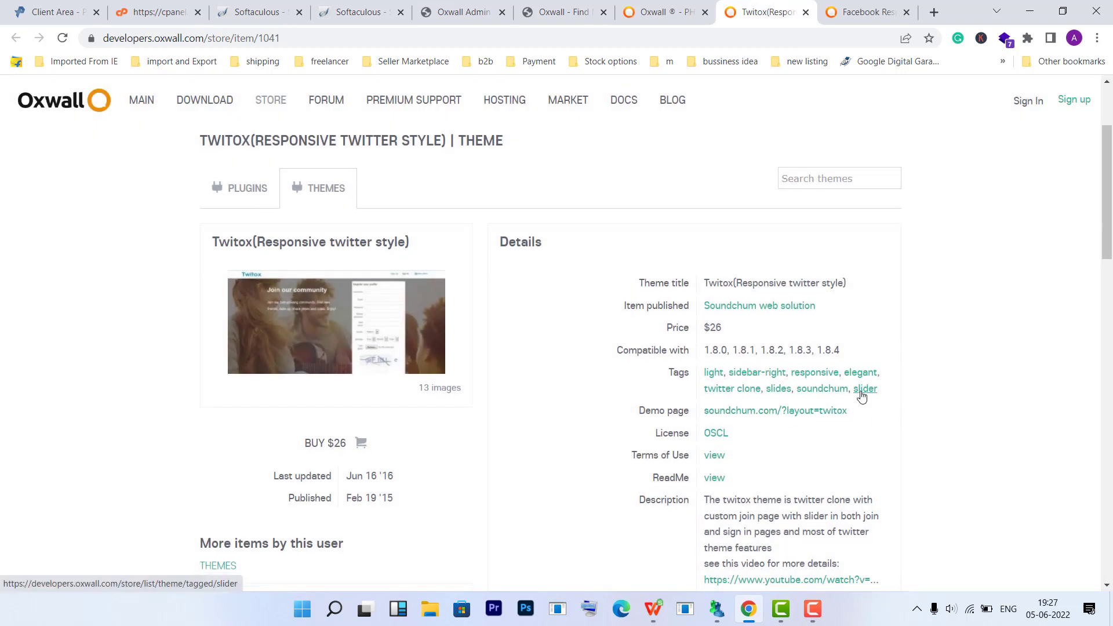
{"action": "scroll", "coordinate": [385, 352], "scroll_direction": "down", "scroll_amount": 2}
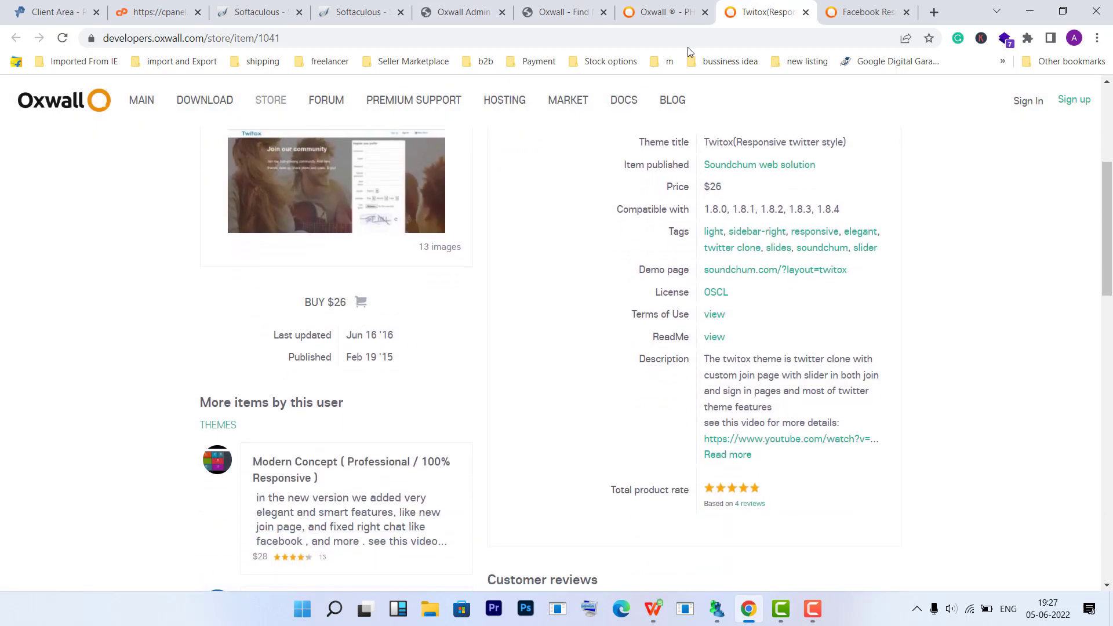
- Return to the admin themes page, review the section for adding a new theme, and activate the ShowCase theme
{"action": "left_click", "coordinate": [548, 10]}
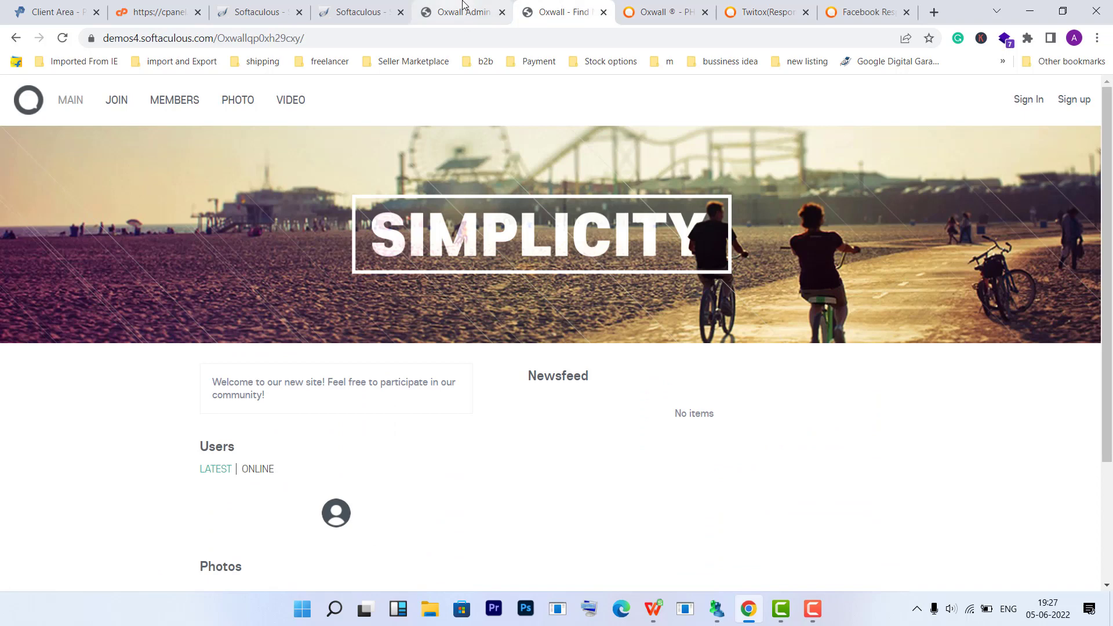
{"action": "left_click", "coordinate": [462, 10]}
{"action": "scroll", "coordinate": [517, 311], "scroll_direction": "down", "scroll_amount": 2}
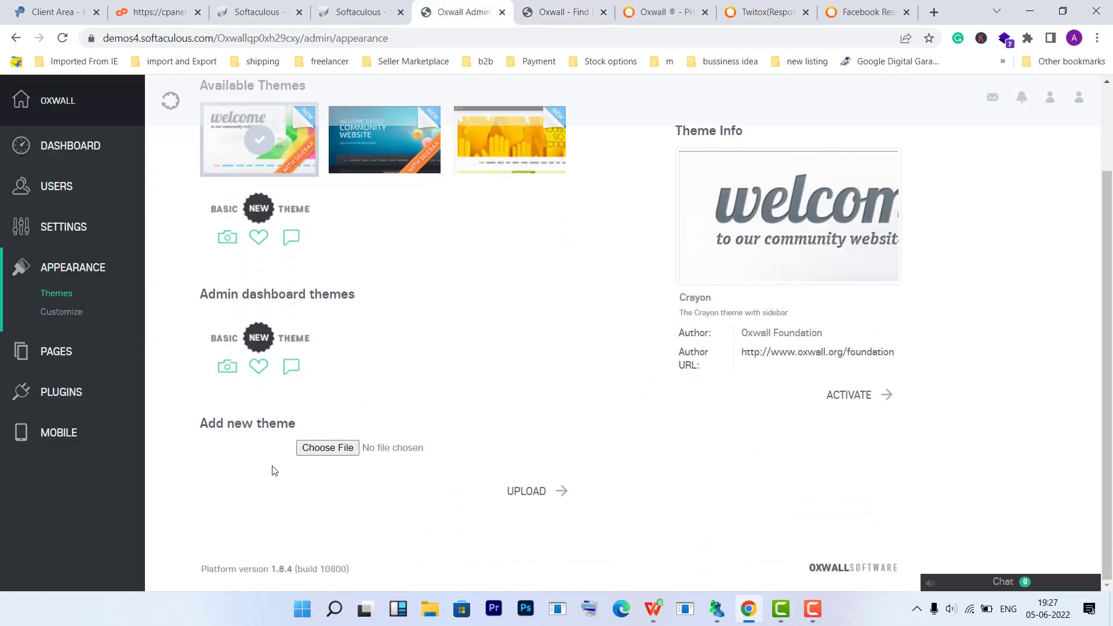
{"action": "left_click_drag", "start_coordinate": [213, 423], "coordinate": [297, 428]}
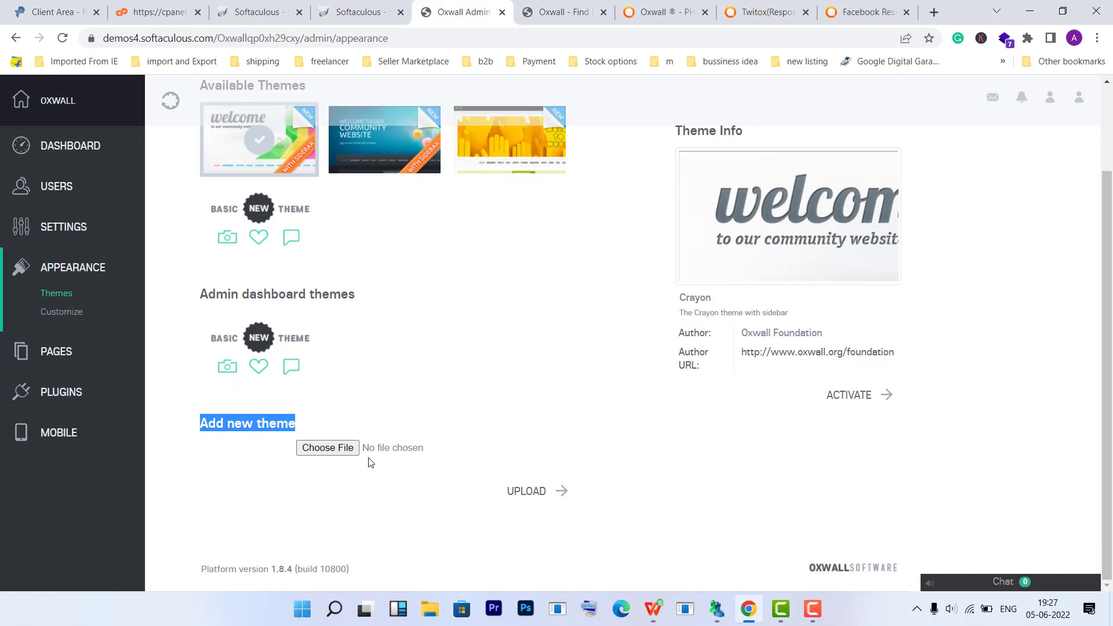
{"action": "scroll", "coordinate": [428, 316], "scroll_direction": "up", "scroll_amount": 2}
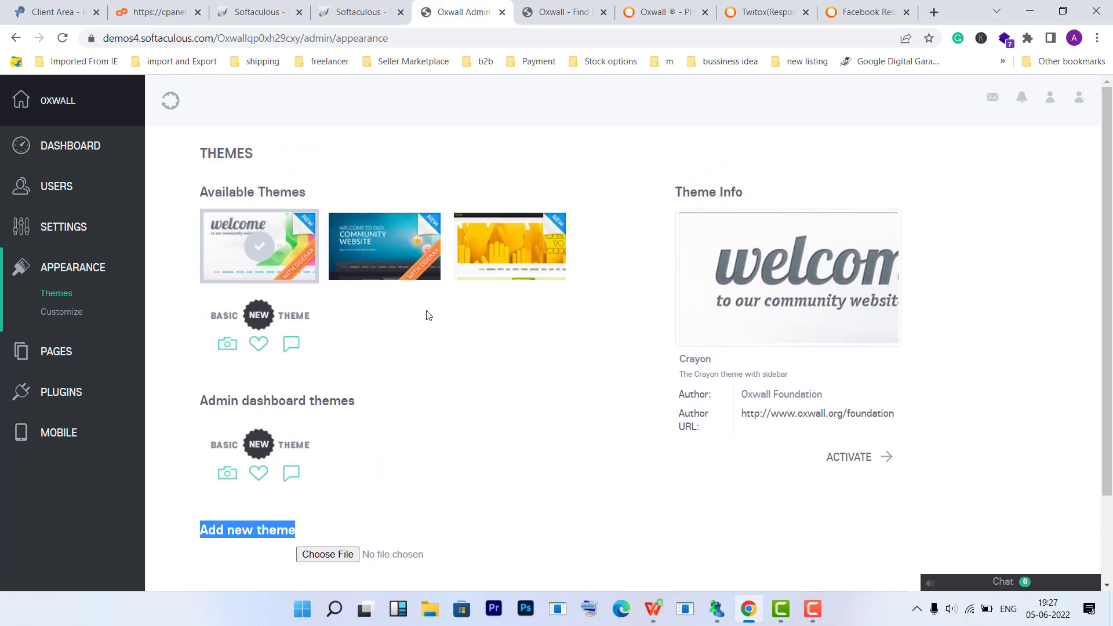
{"action": "left_click", "coordinate": [502, 244]}
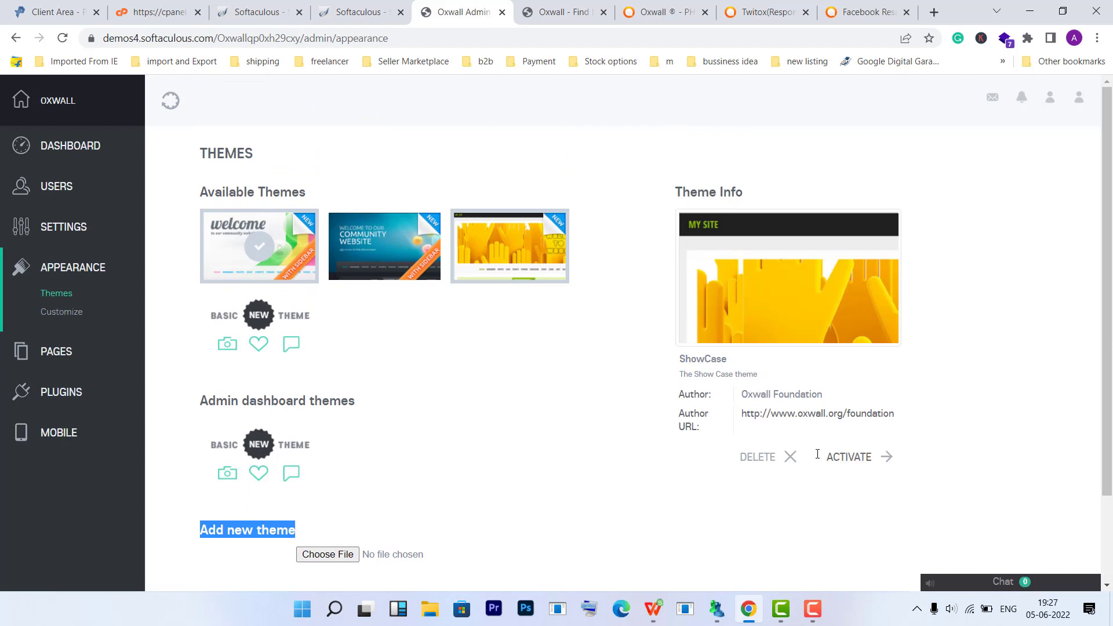
{"action": "left_click", "coordinate": [856, 462]}
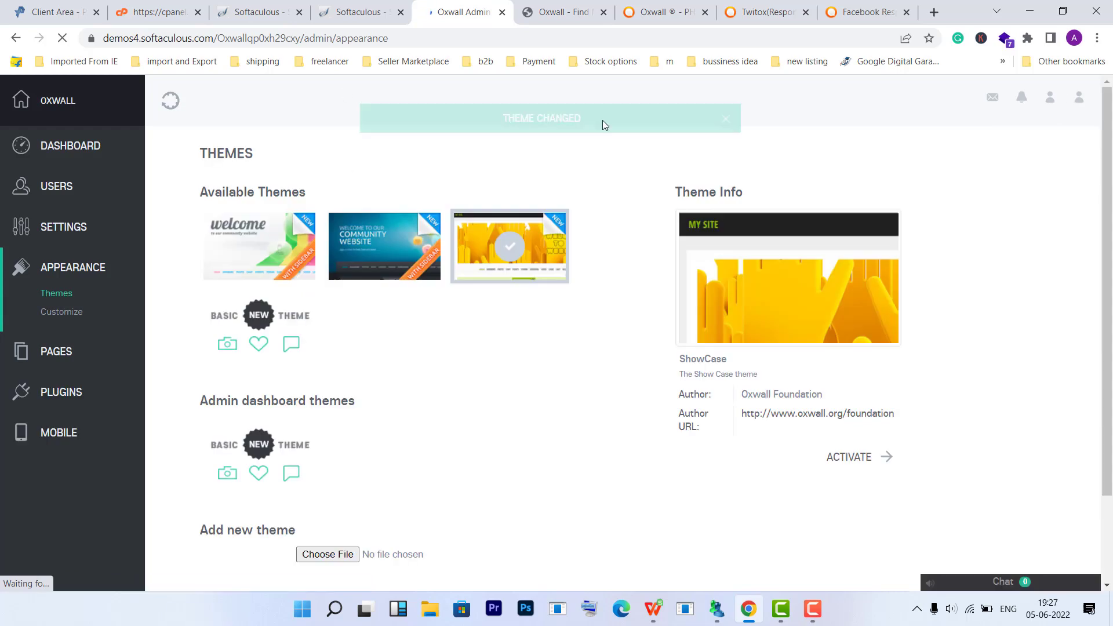
- Reload the Softaculous demo site and examine the ShowCase theme's banner, navigation and page sections
{"action": "left_click", "coordinate": [406, 7]}
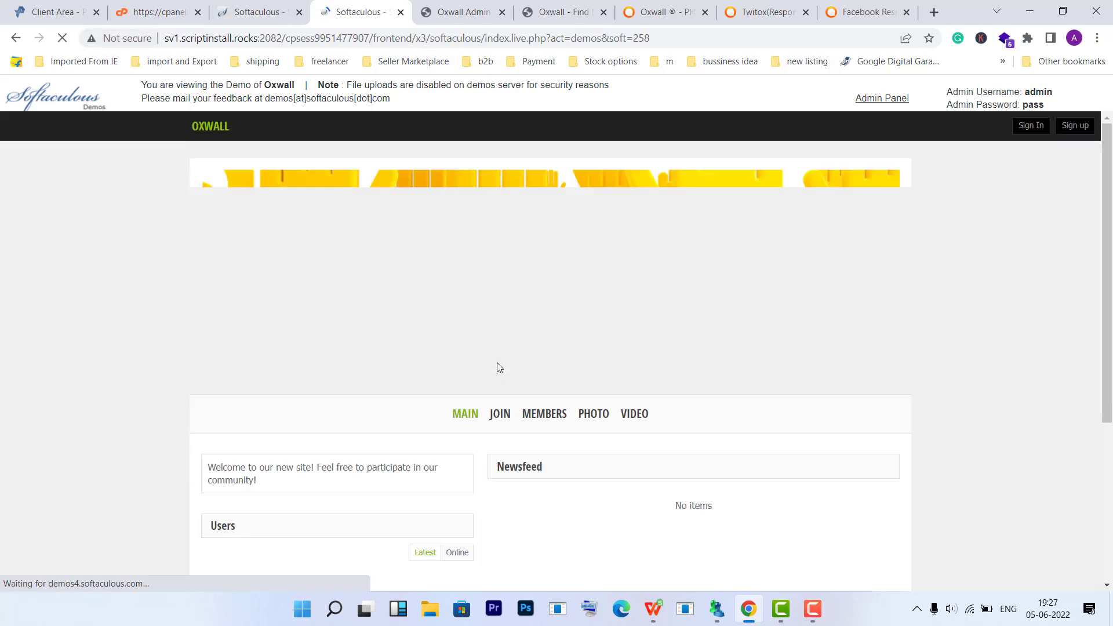
{"action": "scroll", "coordinate": [441, 339], "scroll_direction": "down", "scroll_amount": 2}
{"action": "scroll", "coordinate": [673, 295], "scroll_direction": "up", "scroll_amount": 2}
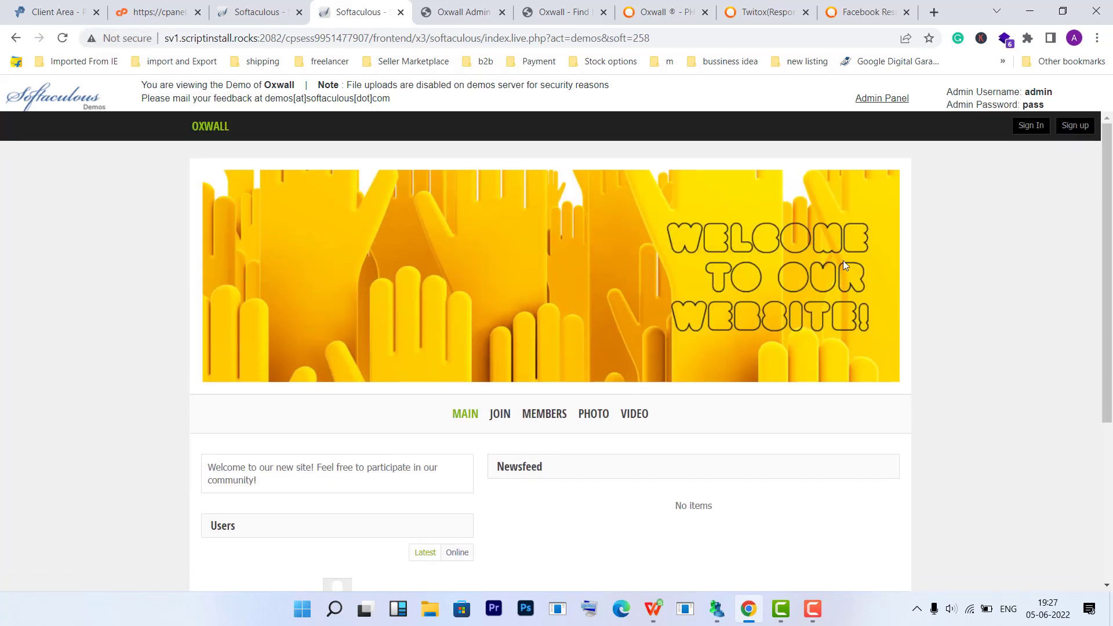
{"action": "scroll", "coordinate": [668, 414], "scroll_direction": "down", "scroll_amount": 4}
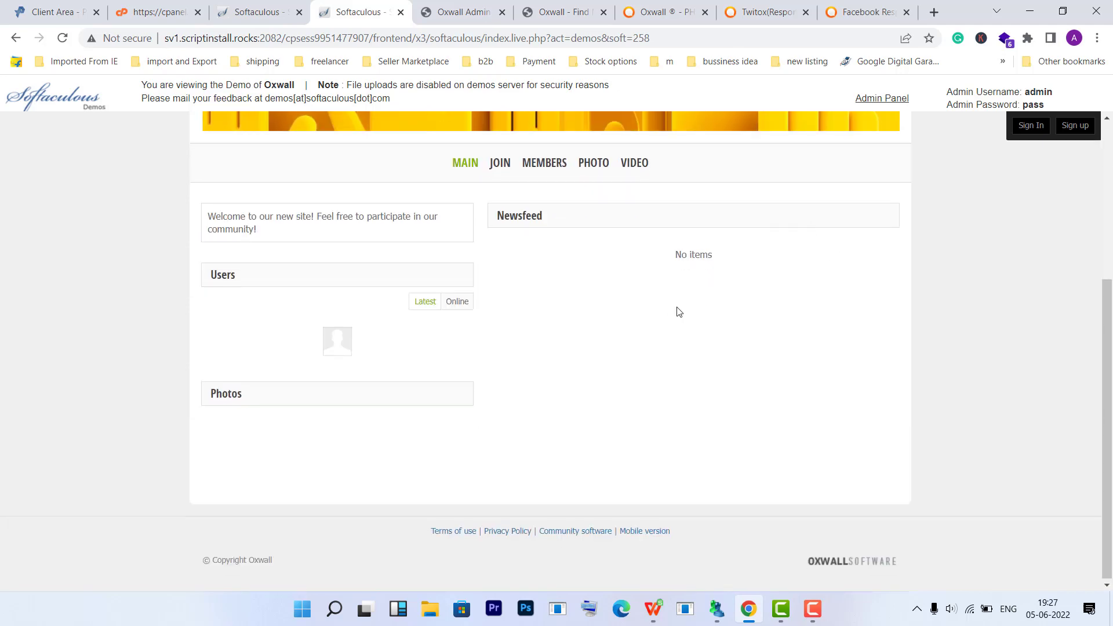
{"action": "scroll", "coordinate": [676, 310], "scroll_direction": "up", "scroll_amount": 4}
- Open the free Blueg theme from the Oxwall store's "facebook" theme search results and download it
{"action": "left_click", "coordinate": [461, 6]}
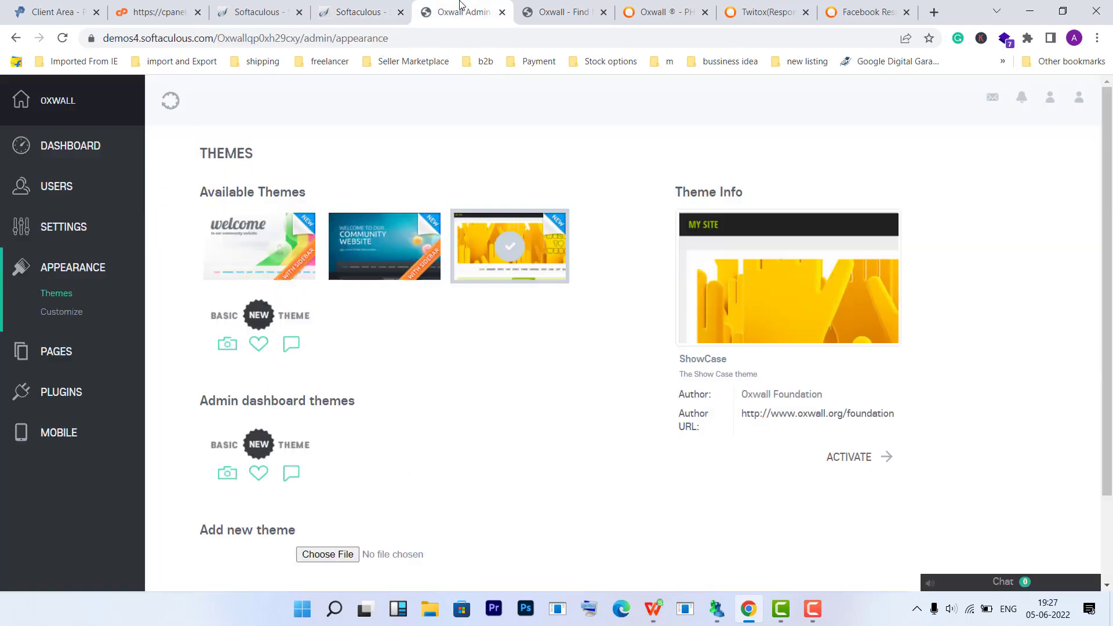
{"action": "left_click", "coordinate": [655, 7]}
{"action": "scroll", "coordinate": [659, 387], "scroll_direction": "up", "scroll_amount": 8}
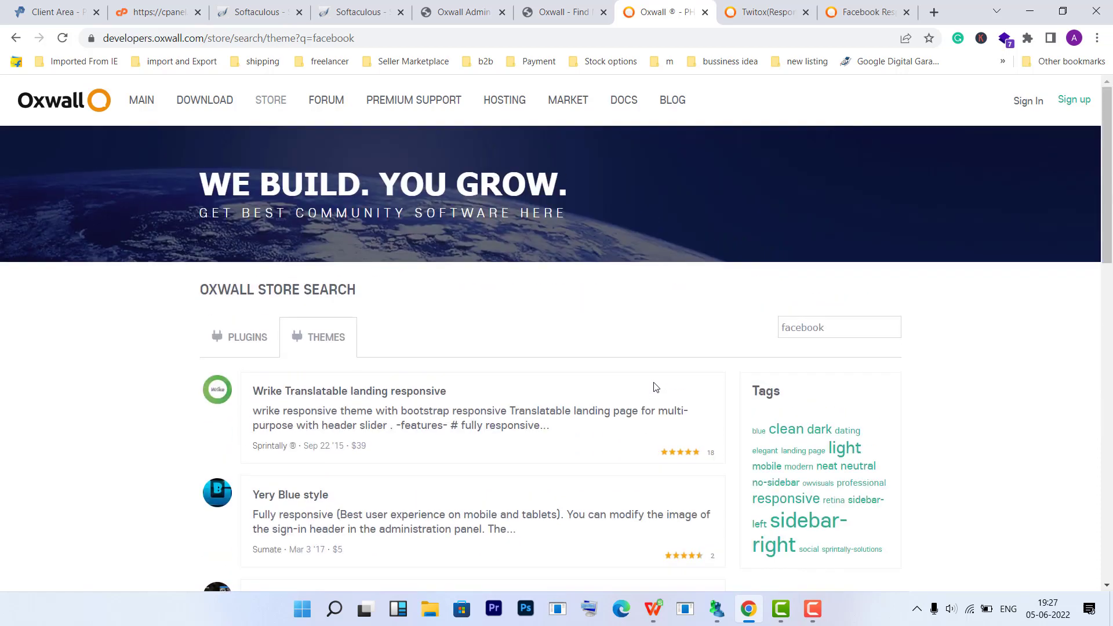
{"action": "scroll", "coordinate": [655, 388], "scroll_direction": "down", "scroll_amount": 5}
{"action": "scroll", "coordinate": [297, 408], "scroll_direction": "down", "scroll_amount": 1}
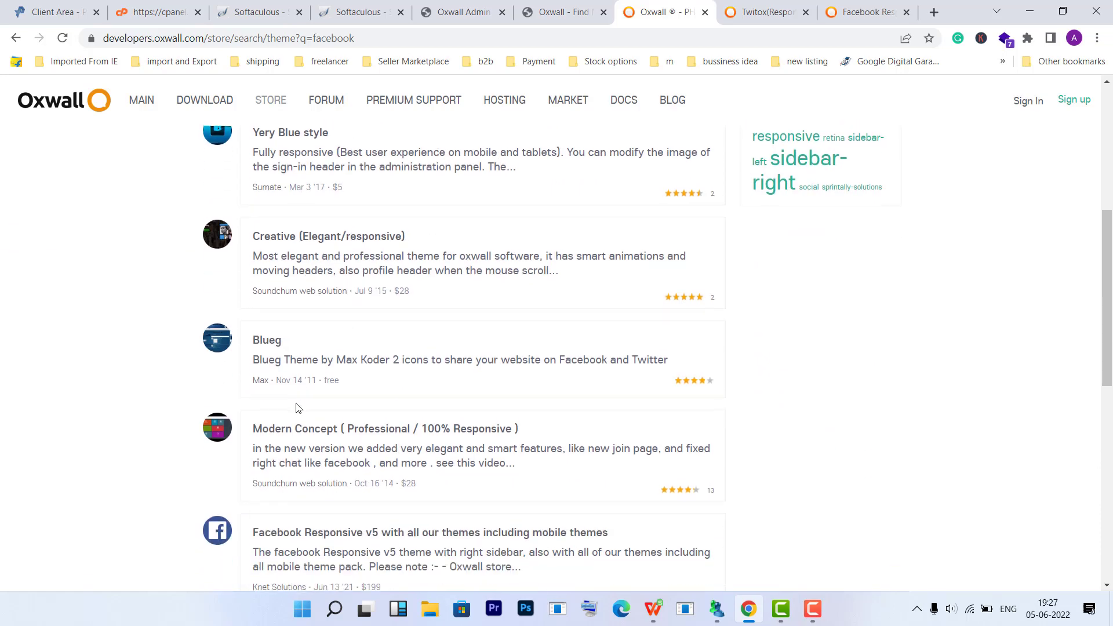
{"action": "left_click", "coordinate": [264, 339]}
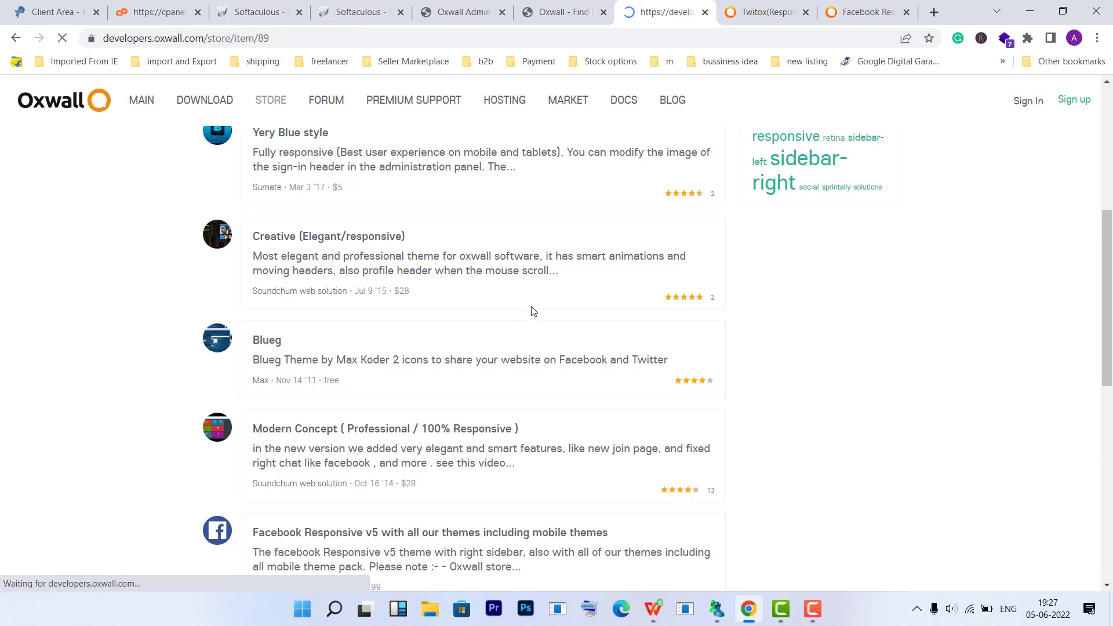
{"action": "scroll", "coordinate": [534, 311], "scroll_direction": "down", "scroll_amount": 2}
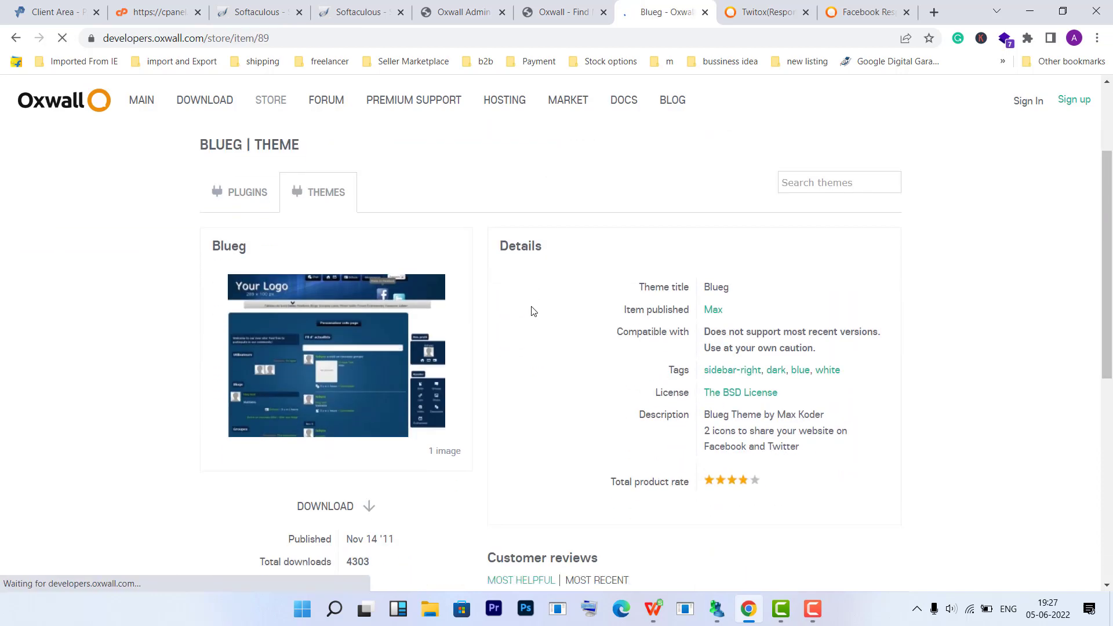
{"action": "scroll", "coordinate": [533, 311], "scroll_direction": "down", "scroll_amount": 2}
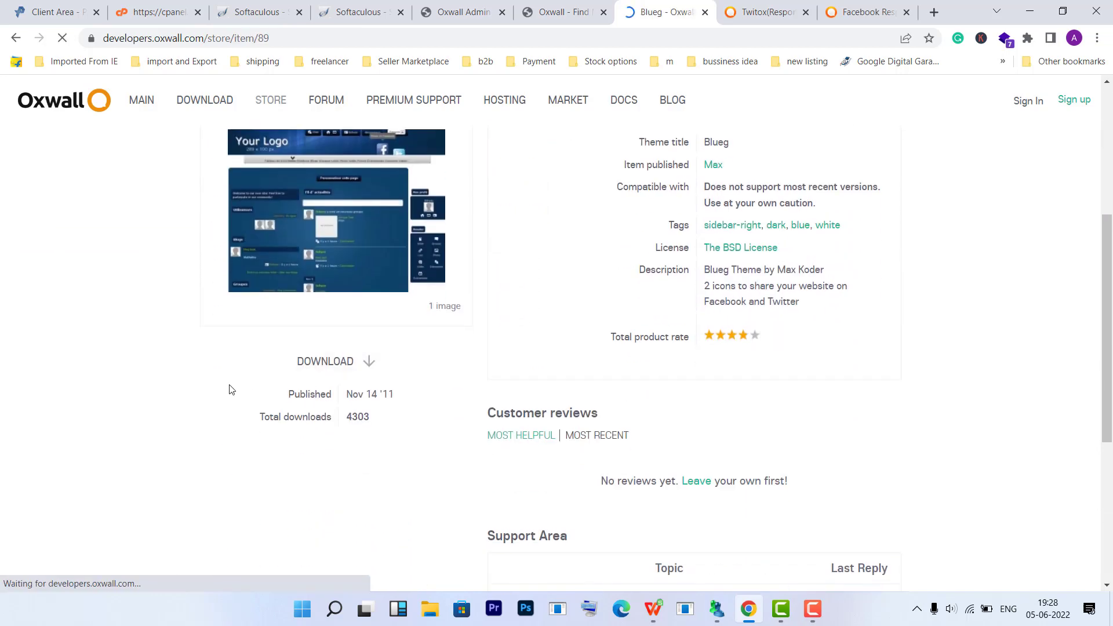
{"action": "left_click", "coordinate": [323, 367]}
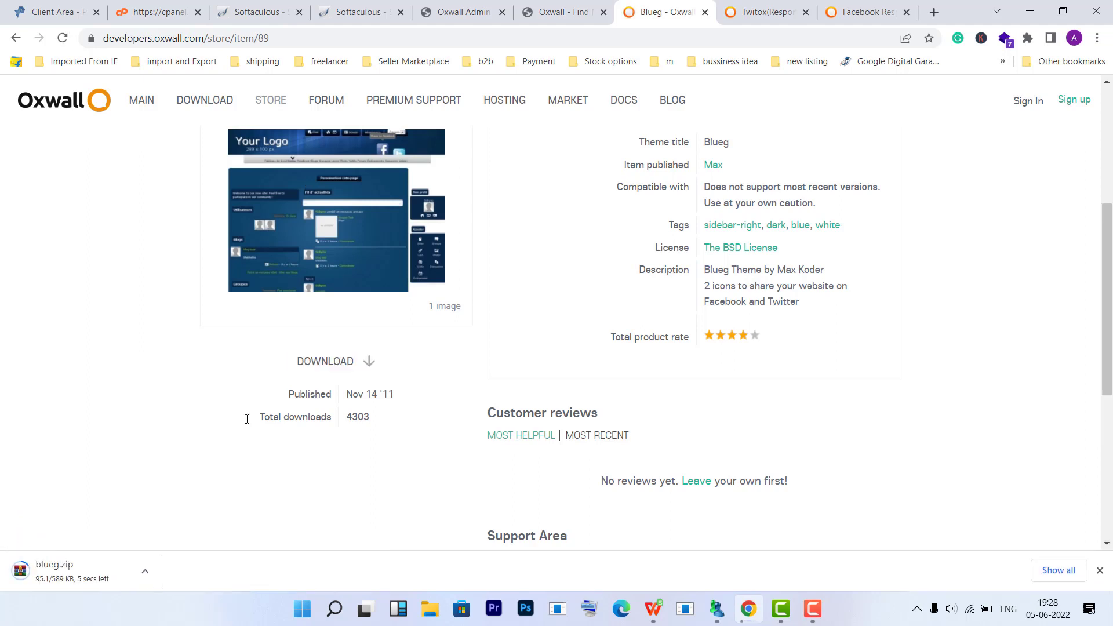
- Upload the downloaded blueg.zip as a new theme on the admin themes page
{"action": "left_click", "coordinate": [560, 7]}
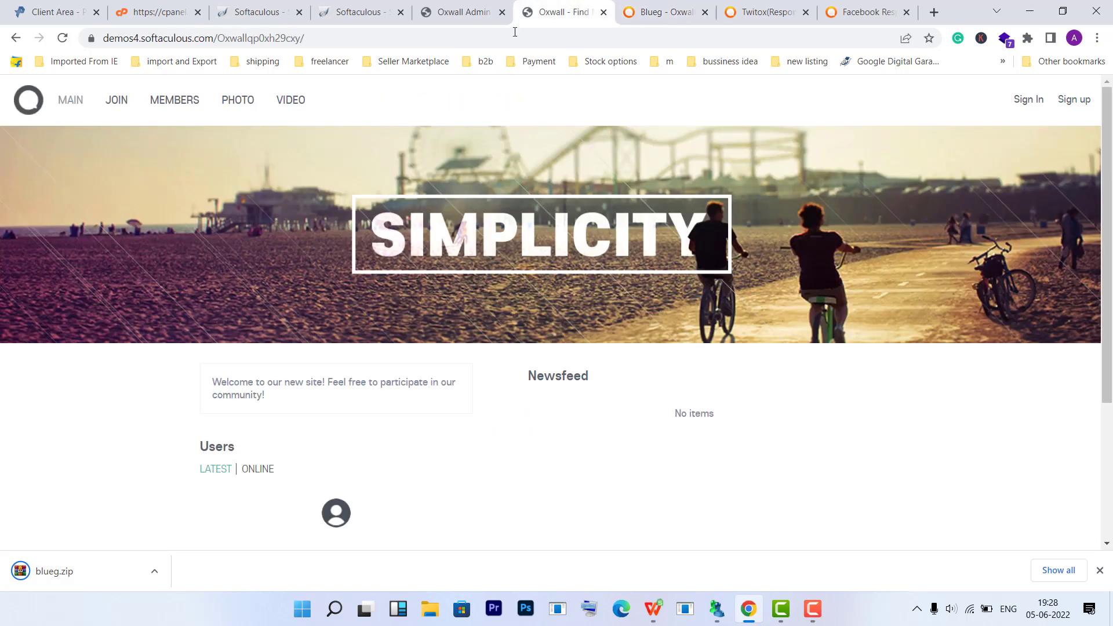
{"action": "left_click", "coordinate": [458, 4]}
{"action": "scroll", "coordinate": [284, 448], "scroll_direction": "down", "scroll_amount": 2}
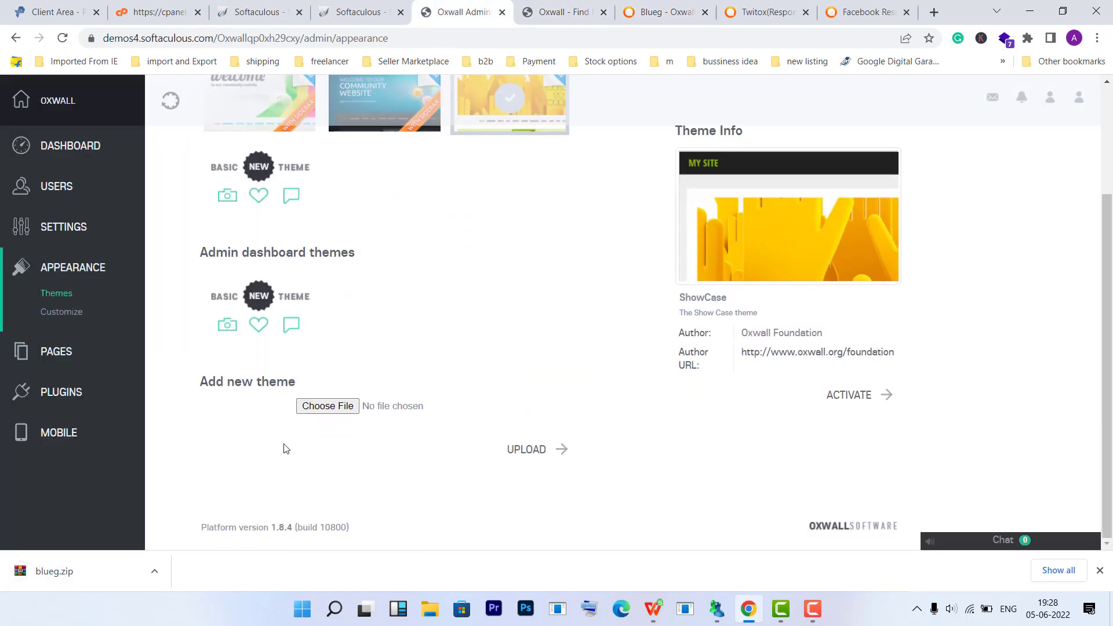
{"action": "left_click", "coordinate": [328, 406]}
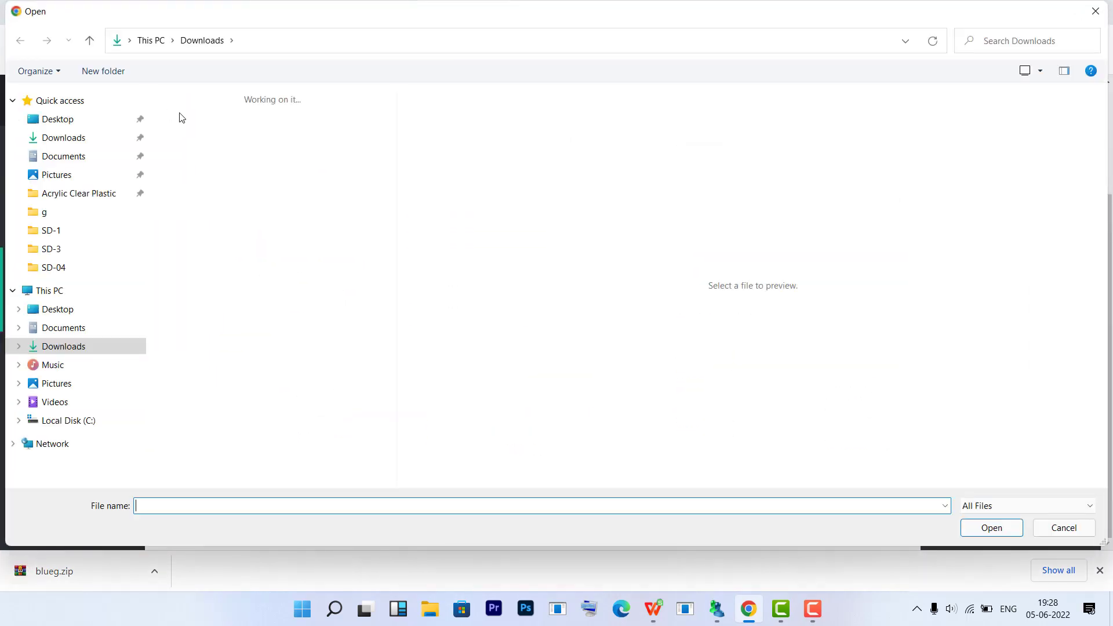
{"action": "left_click", "coordinate": [266, 165]}
{"action": "double_click", "coordinate": [266, 162]}
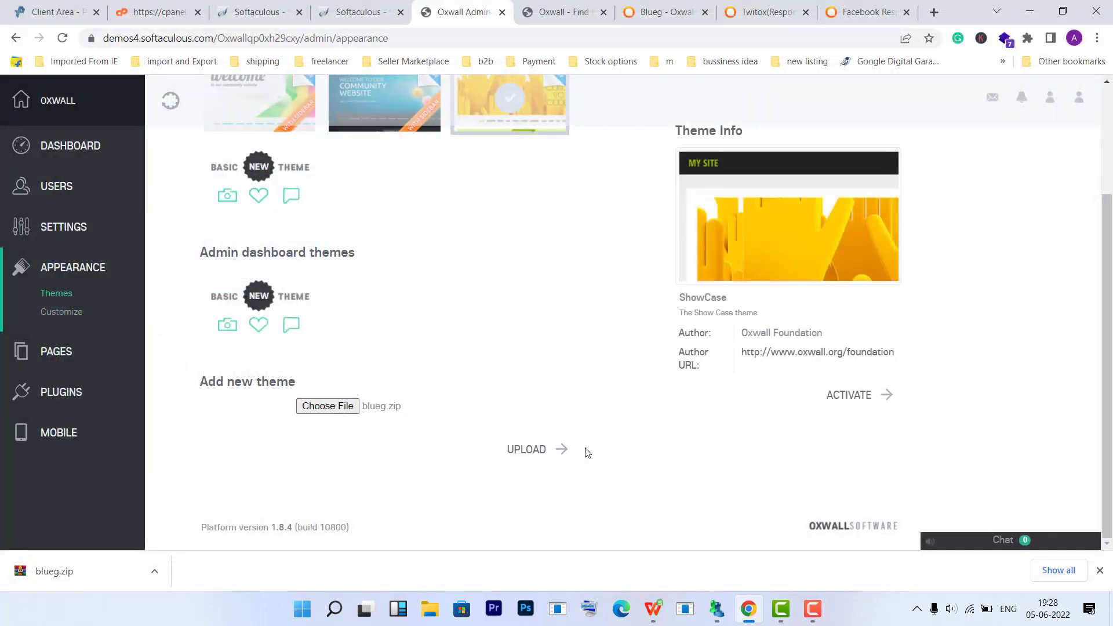
{"action": "left_click", "coordinate": [533, 449]}
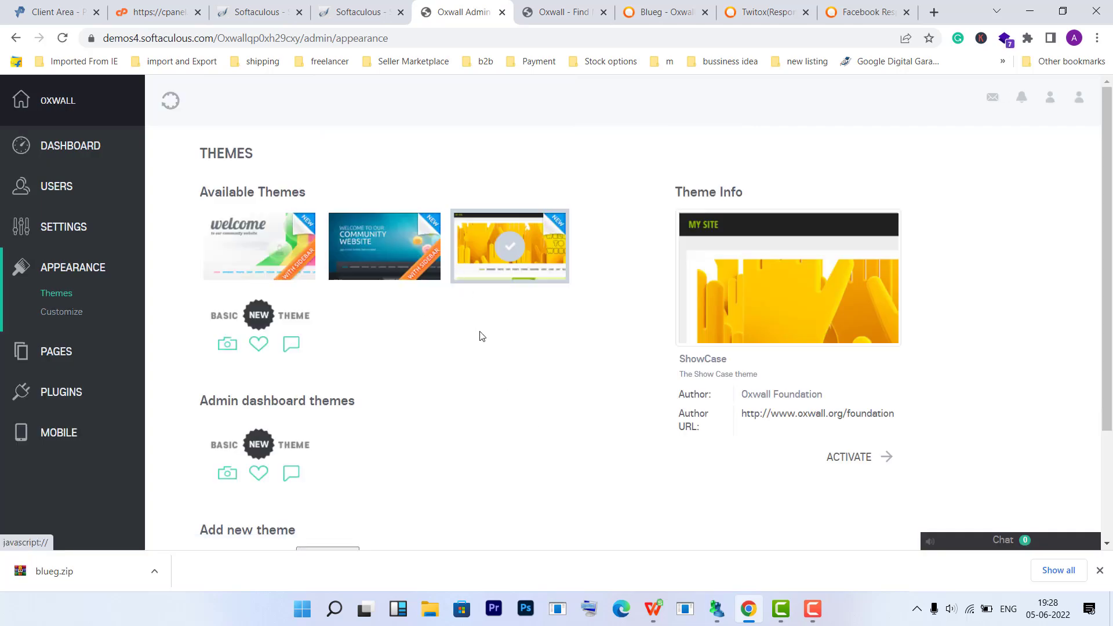
- Check the available themes for the uploaded Blueg theme and reload the admin themes page
{"action": "scroll", "coordinate": [494, 446], "scroll_direction": "down", "scroll_amount": 3}
{"action": "scroll", "coordinate": [495, 440], "scroll_direction": "up", "scroll_amount": 3}
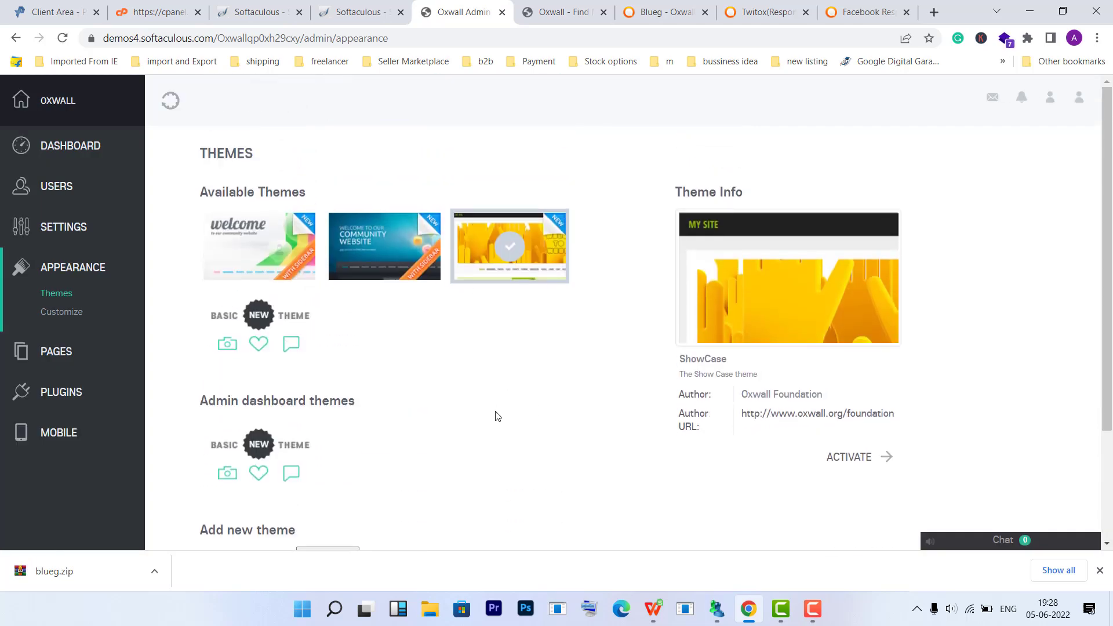
{"action": "scroll", "coordinate": [496, 409], "scroll_direction": "down", "scroll_amount": 1}
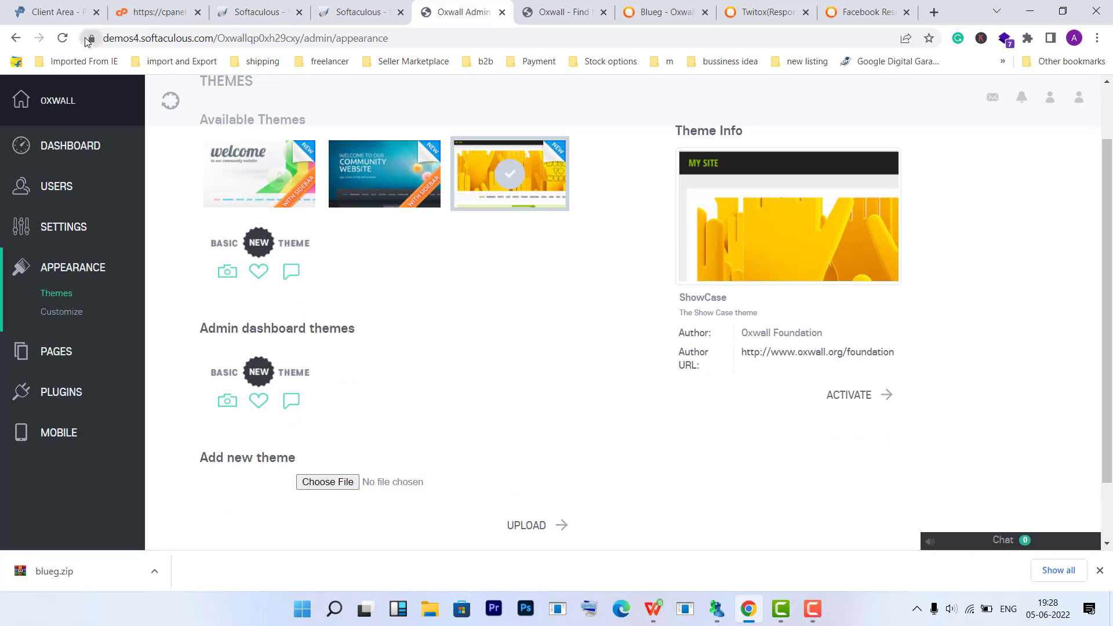
{"action": "left_click", "coordinate": [60, 38]}
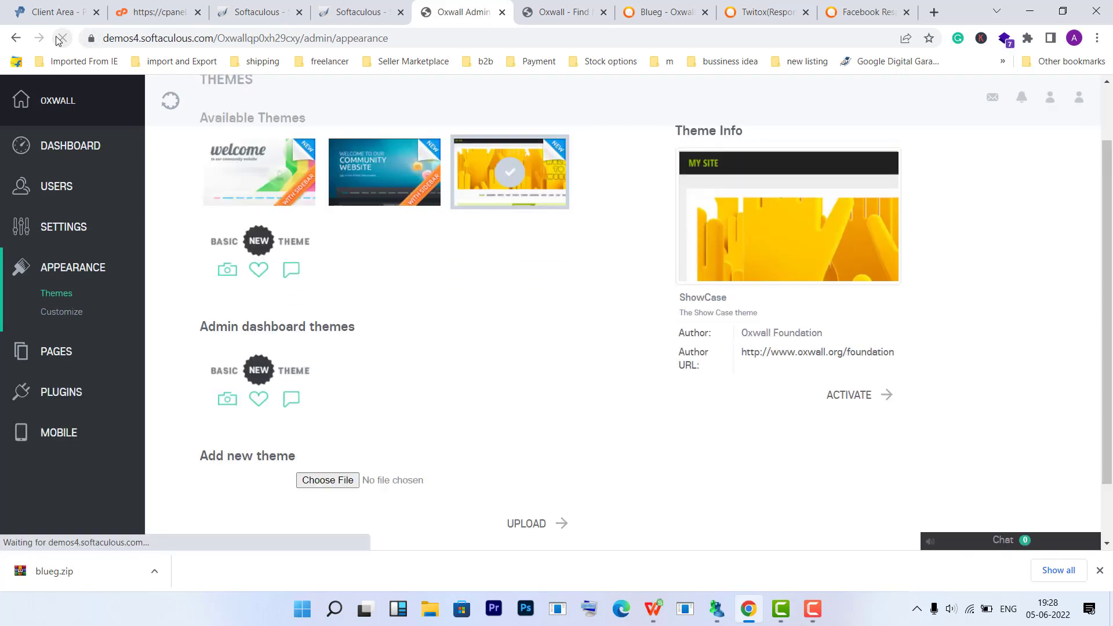
- Recheck the available themes for Blueg and view the file picker for adding a new theme without choosing a file
{"action": "scroll", "coordinate": [586, 348], "scroll_direction": "up", "scroll_amount": 1}
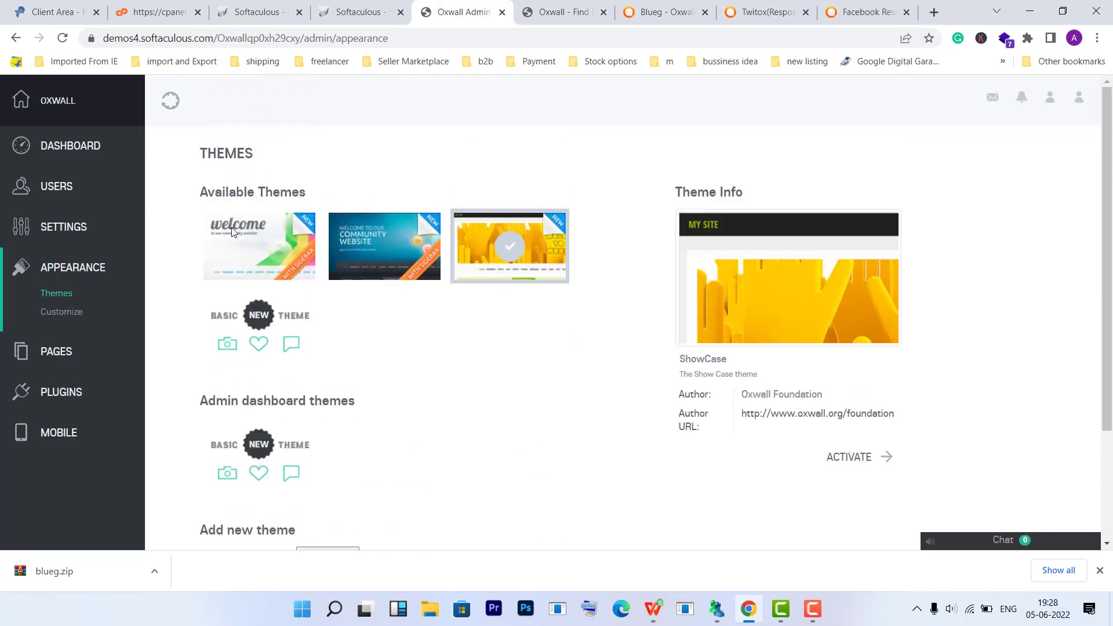
{"action": "scroll", "coordinate": [461, 415], "scroll_direction": "down", "scroll_amount": 2}
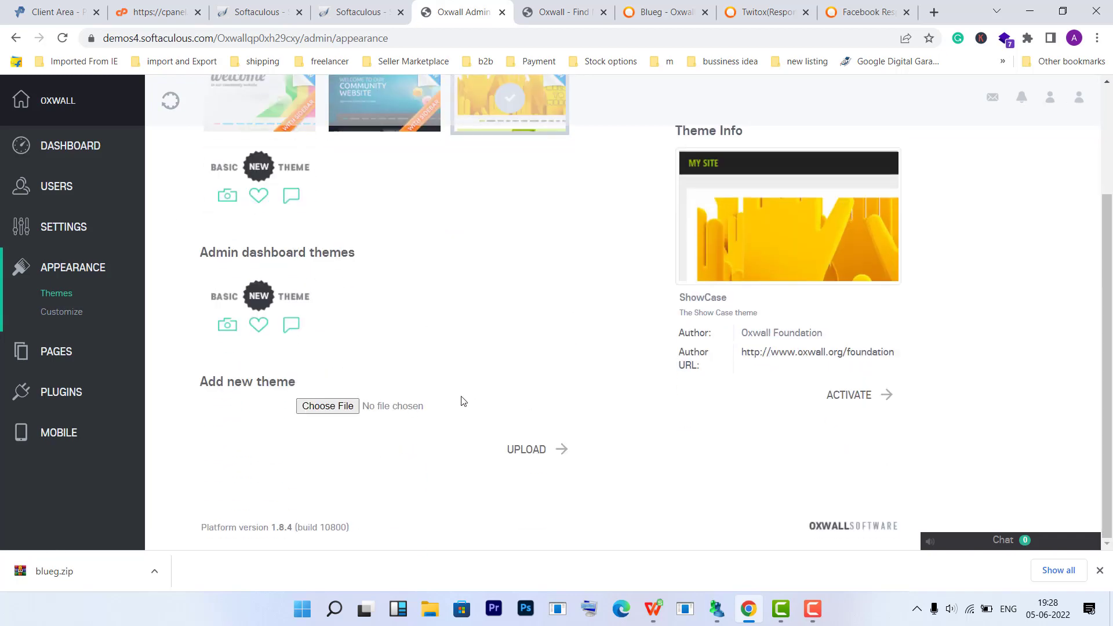
{"action": "left_click", "coordinate": [340, 405]}
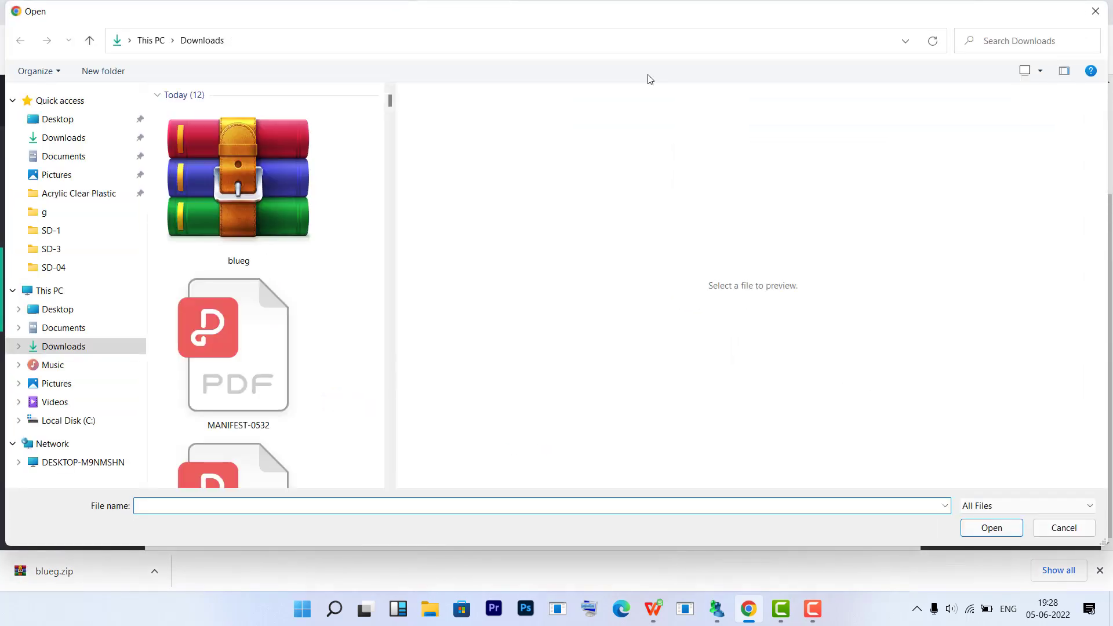
{"action": "left_click", "coordinate": [1095, 11]}
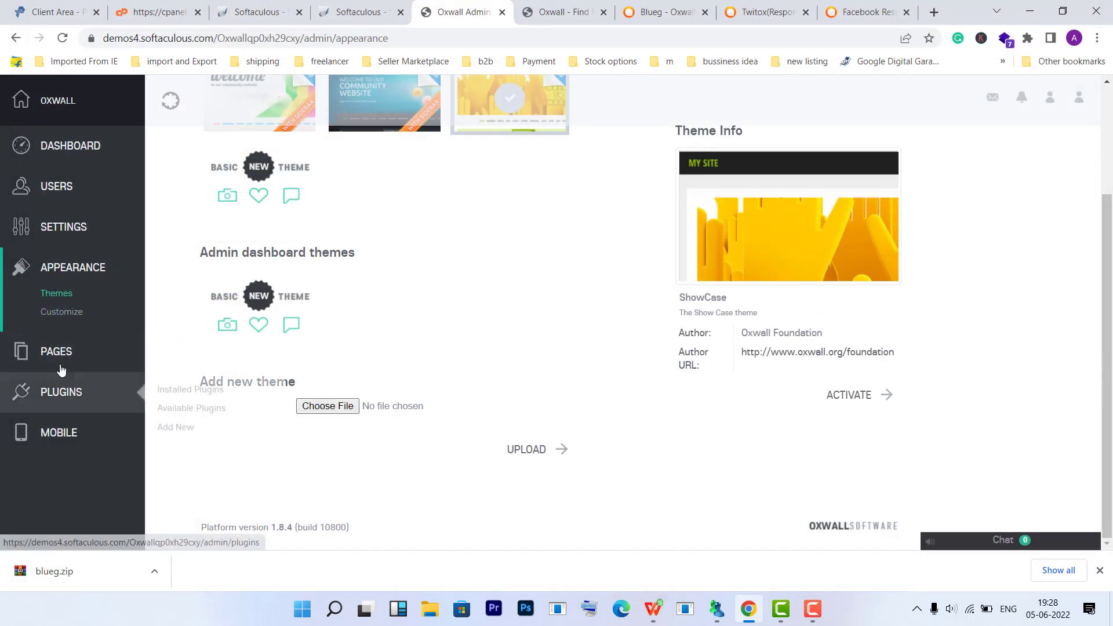
- Open the ShowCase theme's customization page and examine its general, color and mobile settings
{"action": "mouse_move", "coordinate": [69, 345]}
{"action": "left_click", "coordinate": [75, 317]}
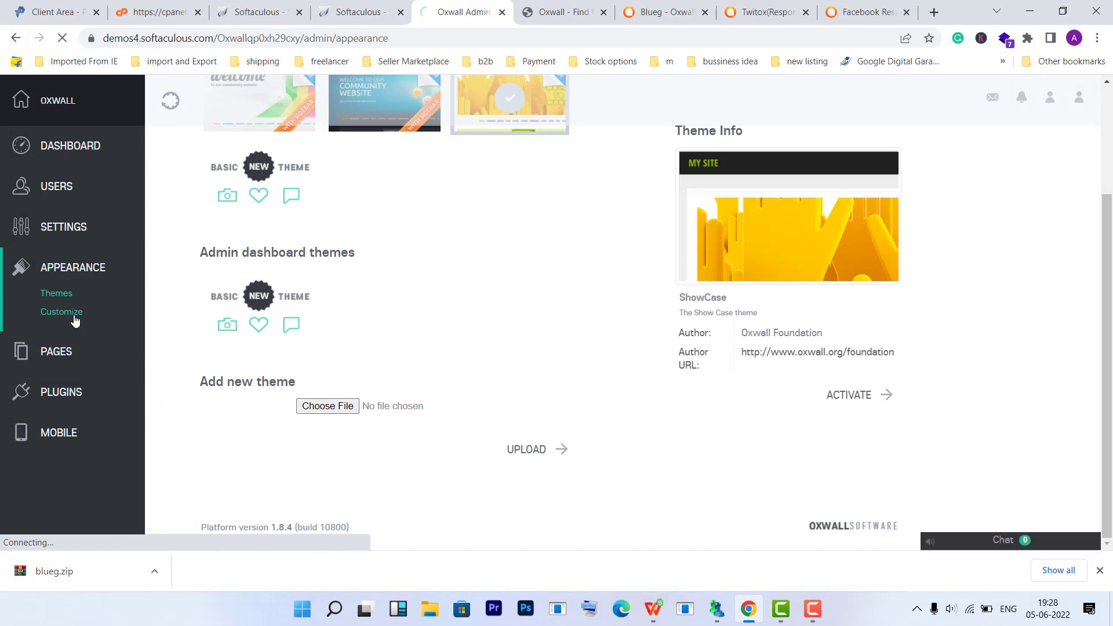
{"action": "scroll", "coordinate": [522, 325], "scroll_direction": "down", "scroll_amount": 3}
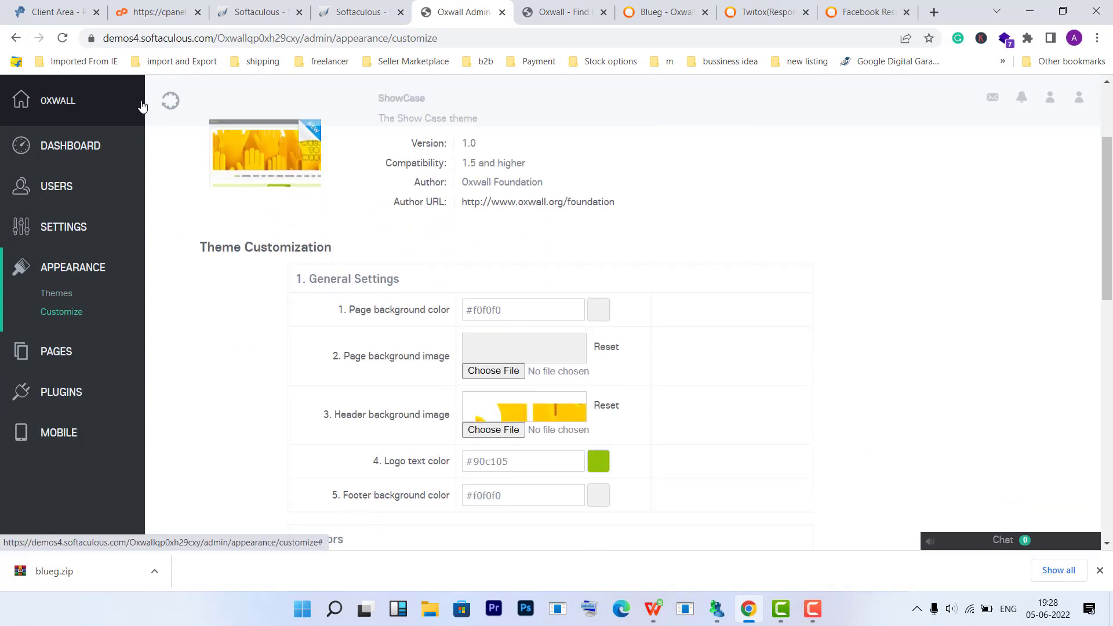
{"action": "scroll", "coordinate": [607, 435], "scroll_direction": "down", "scroll_amount": 7}
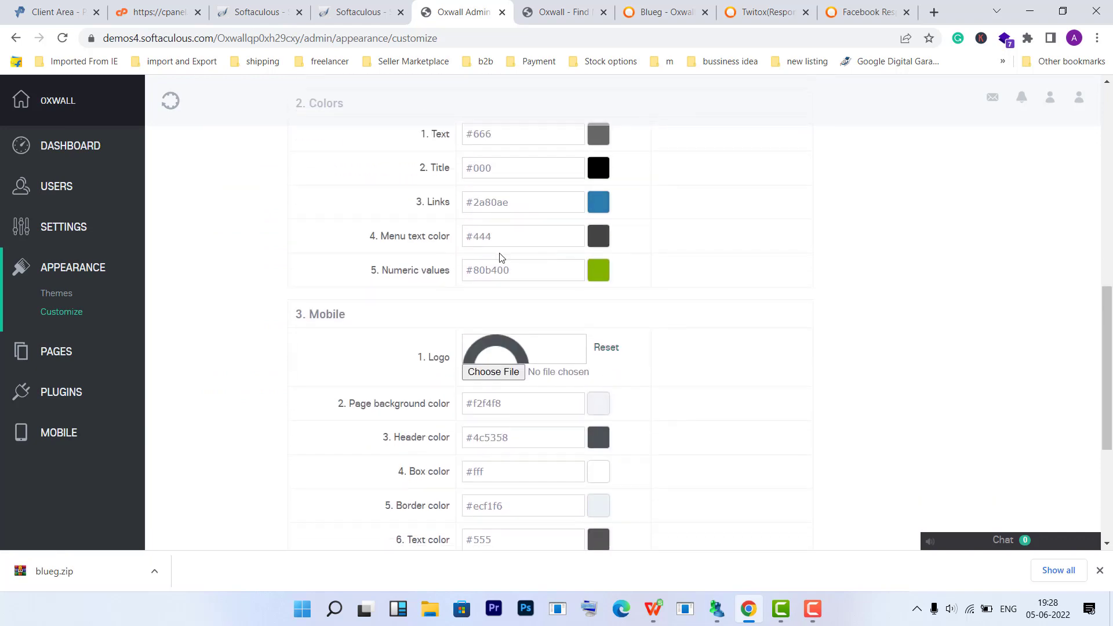
{"action": "scroll", "coordinate": [498, 250], "scroll_direction": "down", "scroll_amount": 4}
{"action": "scroll", "coordinate": [469, 413], "scroll_direction": "down", "scroll_amount": 1}
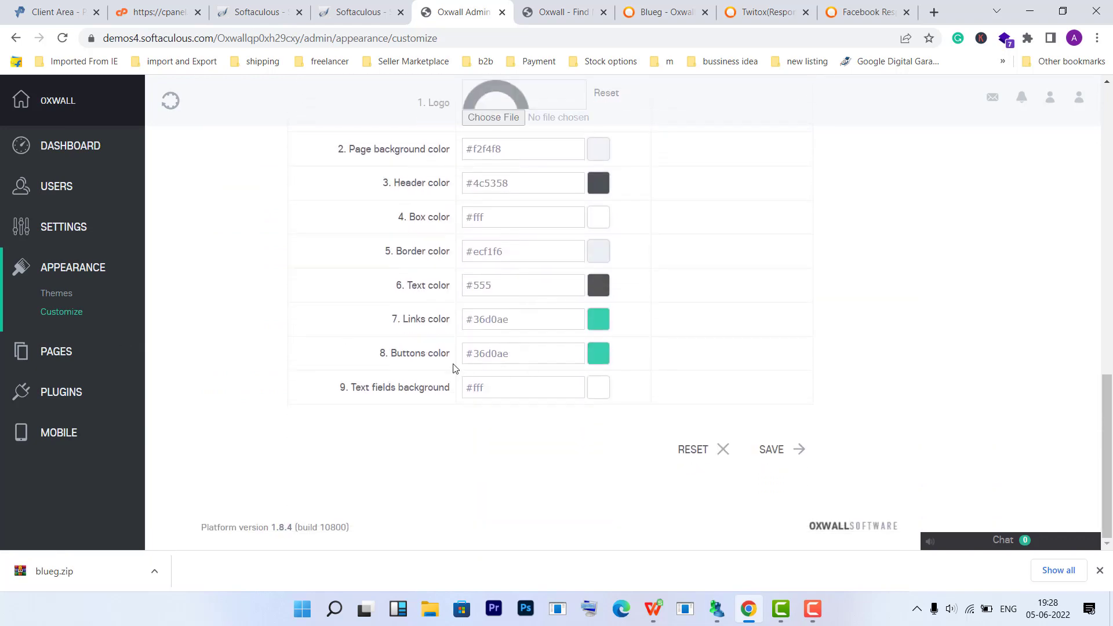
{"action": "scroll", "coordinate": [455, 369], "scroll_direction": "up", "scroll_amount": 1}
- Open the Manage Pages screen and review the main menu, bottom menu and hidden pages sections
{"action": "mouse_move", "coordinate": [71, 366]}
{"action": "left_click", "coordinate": [212, 350]}
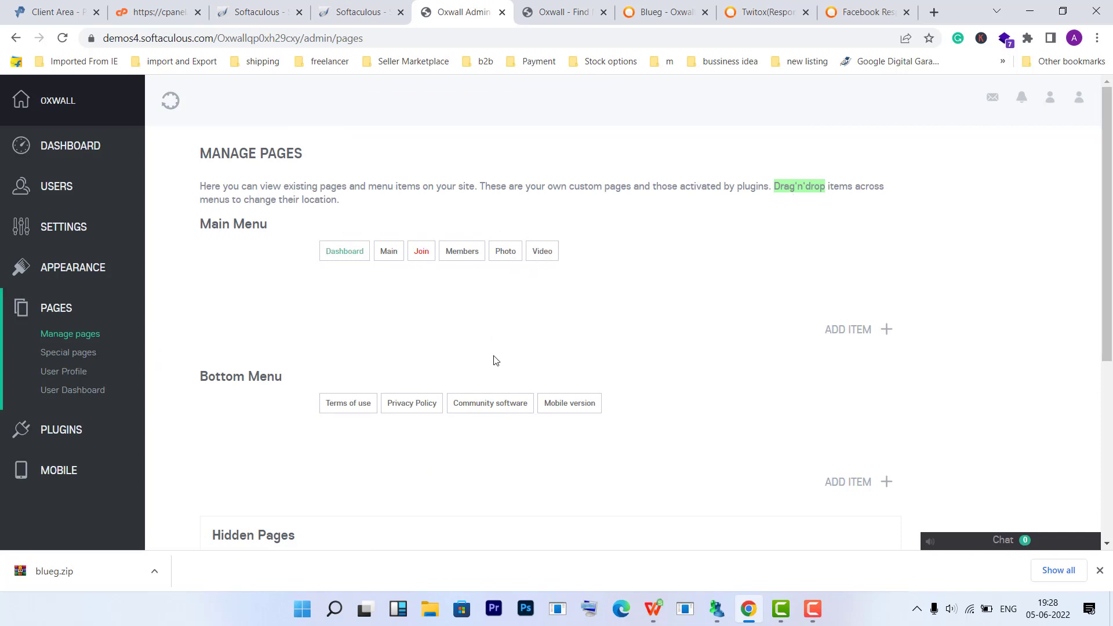
{"action": "scroll", "coordinate": [496, 360], "scroll_direction": "down", "scroll_amount": 5}
{"action": "scroll", "coordinate": [805, 322], "scroll_direction": "up", "scroll_amount": 3}
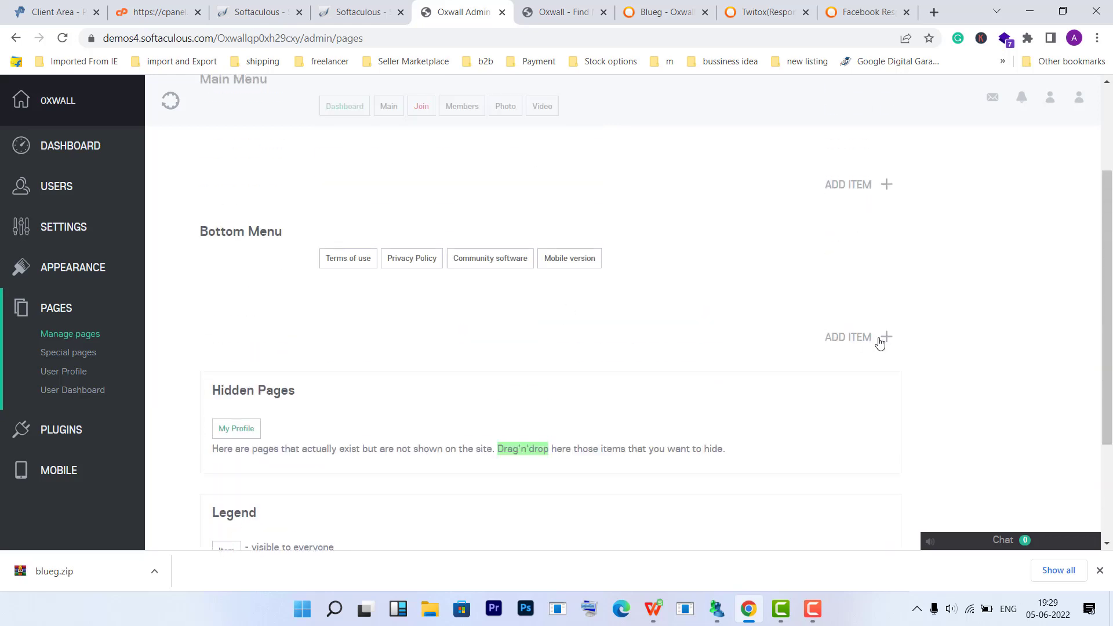
- Open the form for adding a bottom menu item and review its address, visibility, content and meta fields
{"action": "left_click", "coordinate": [883, 337]}
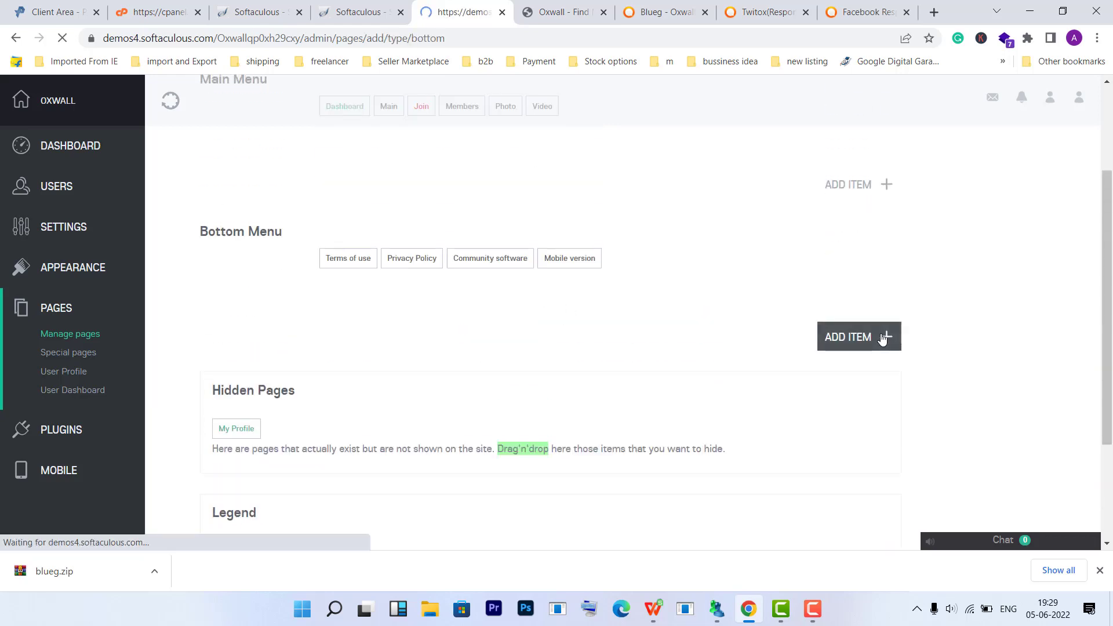
{"action": "left_click", "coordinate": [348, 201]}
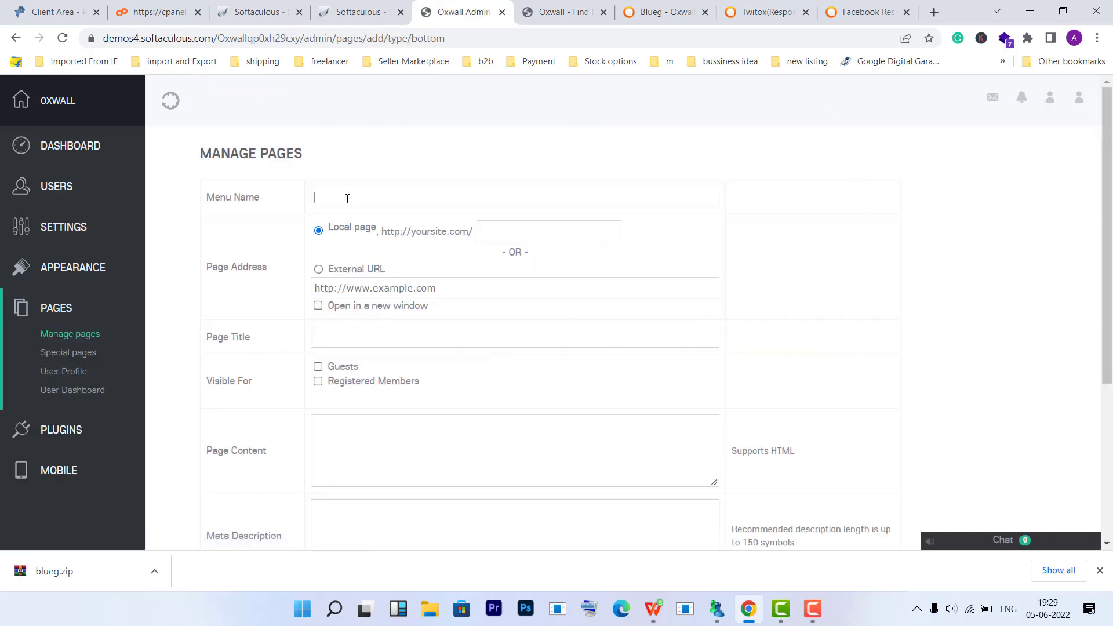
{"action": "left_click", "coordinate": [569, 216]}
{"action": "scroll", "coordinate": [304, 308], "scroll_direction": "down", "scroll_amount": 1}
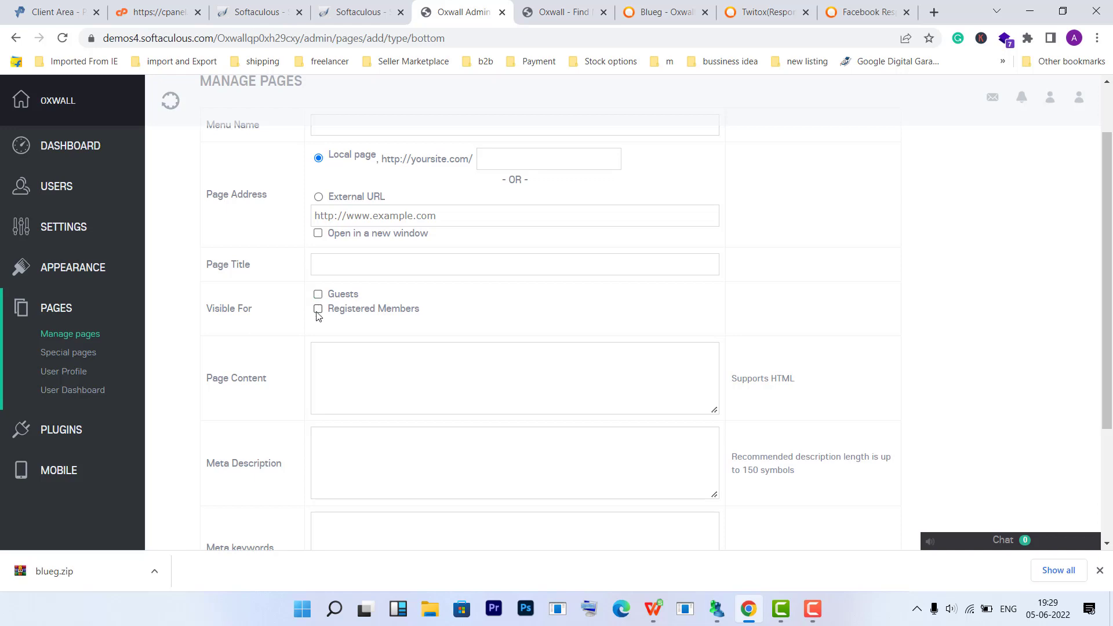
{"action": "scroll", "coordinate": [545, 402], "scroll_direction": "down", "scroll_amount": 3}
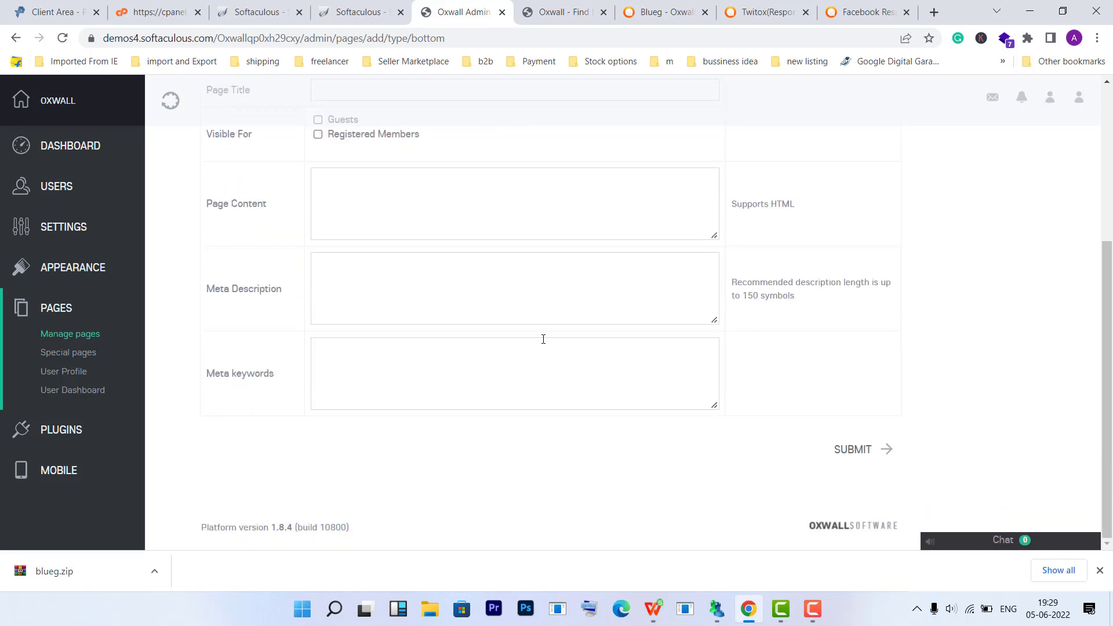
{"action": "scroll", "coordinate": [490, 307], "scroll_direction": "up", "scroll_amount": 5}
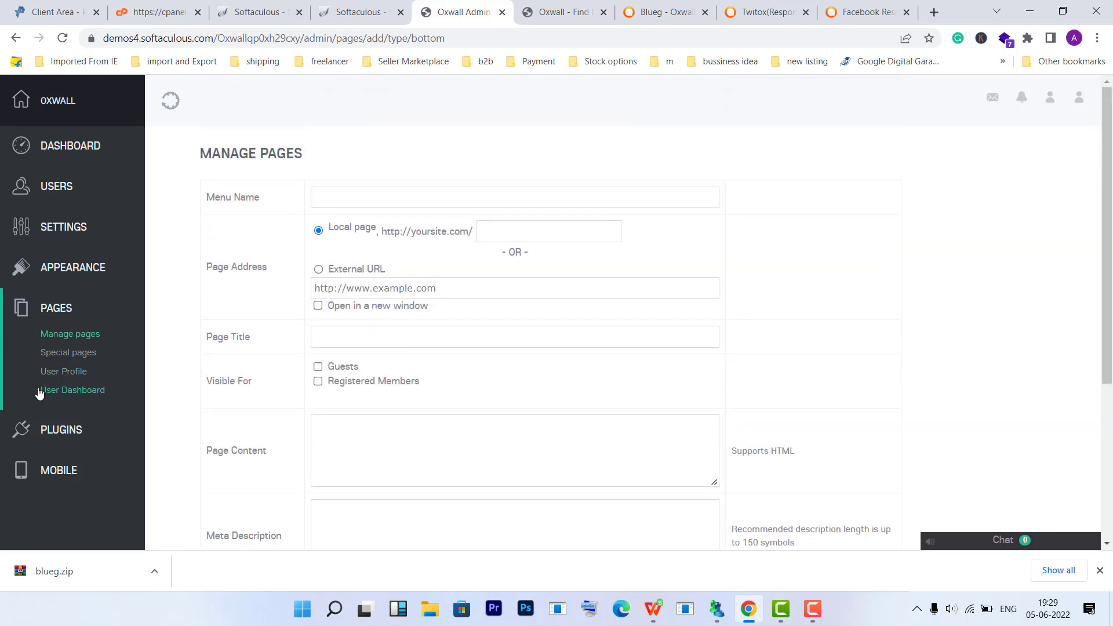
- Open the User Dashboard page settings and review the widget layout and user customization option
{"action": "left_click", "coordinate": [75, 395]}
{"action": "mouse_move", "coordinate": [76, 439]}
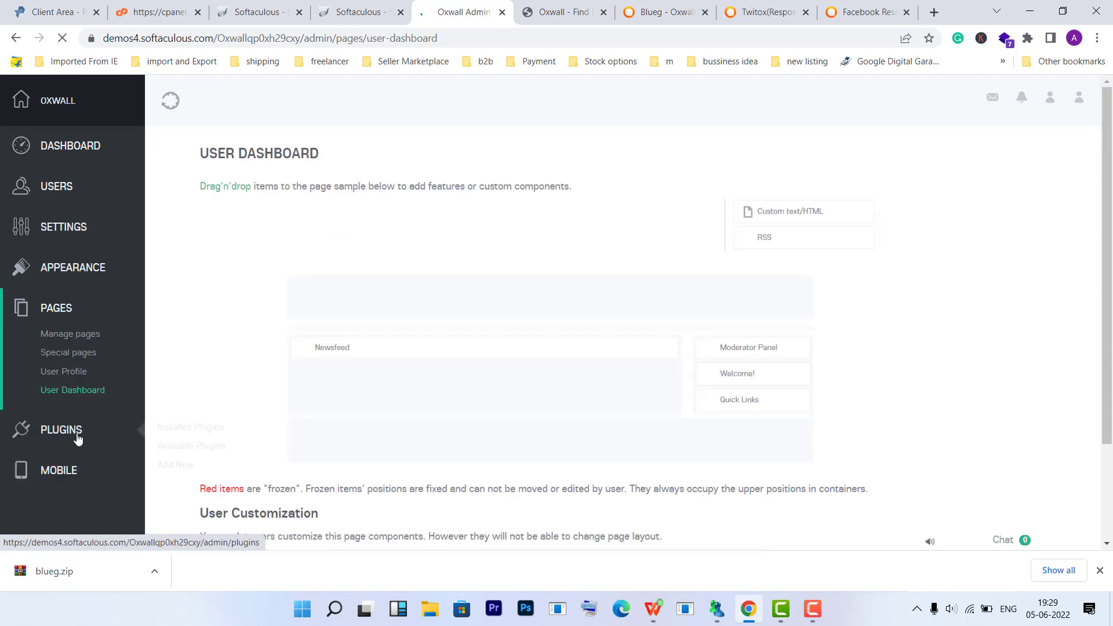
{"action": "scroll", "coordinate": [84, 429], "scroll_direction": "down", "scroll_amount": 3}
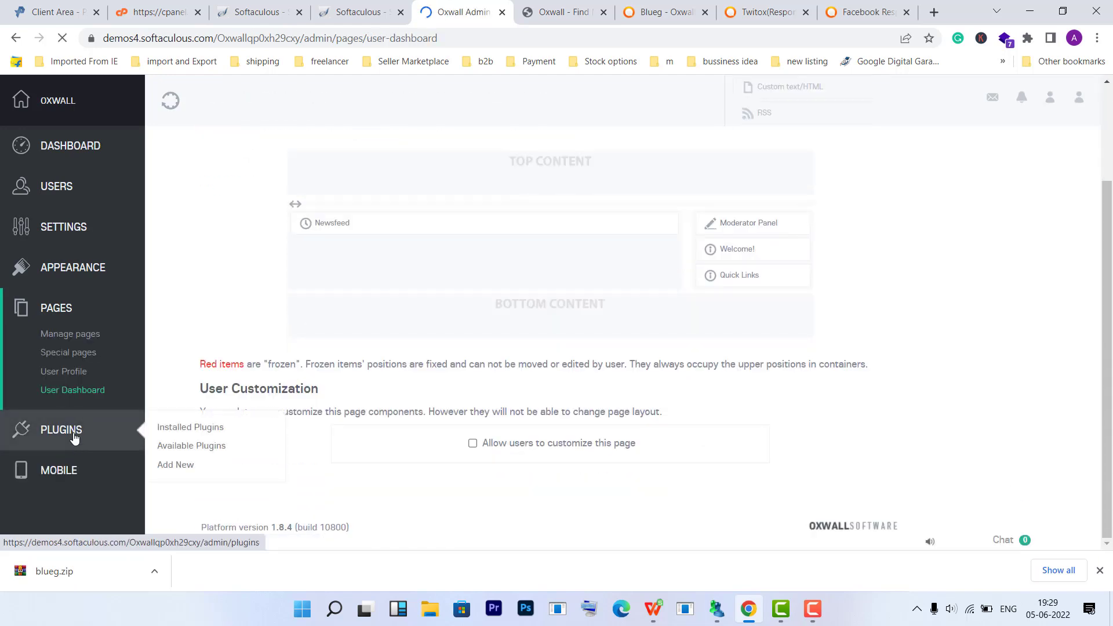
- Install the available Birthdays, CloudFlare integration, Contact Importer, Blogs and Contact Us plugins
{"action": "left_click", "coordinate": [75, 439]}
{"action": "scroll", "coordinate": [559, 378], "scroll_direction": "down", "scroll_amount": 2}
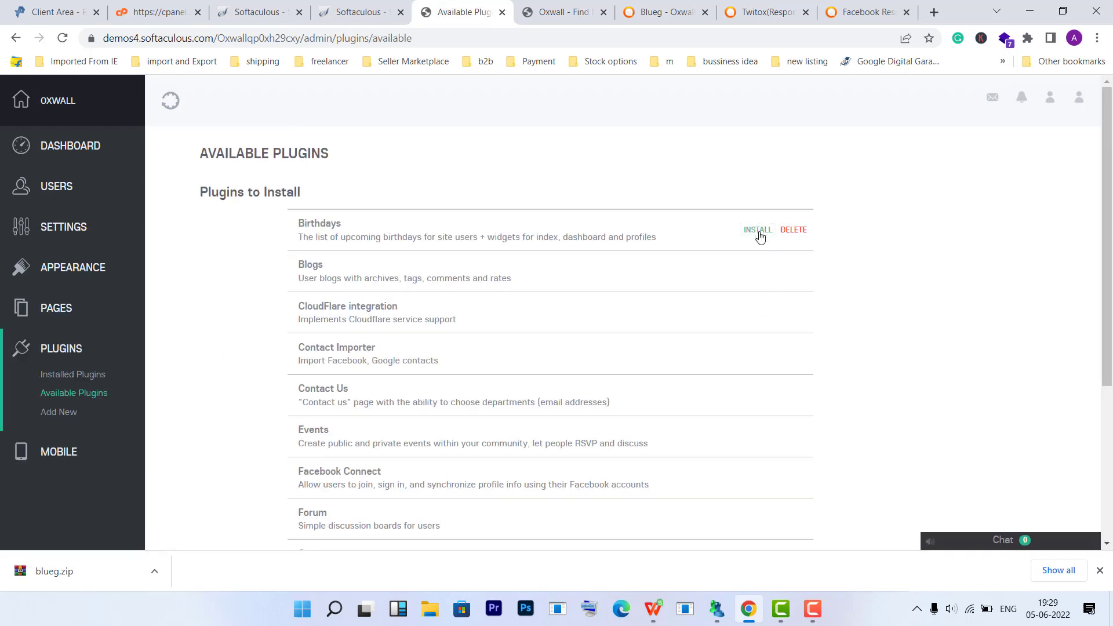
{"action": "left_click", "coordinate": [755, 230]}
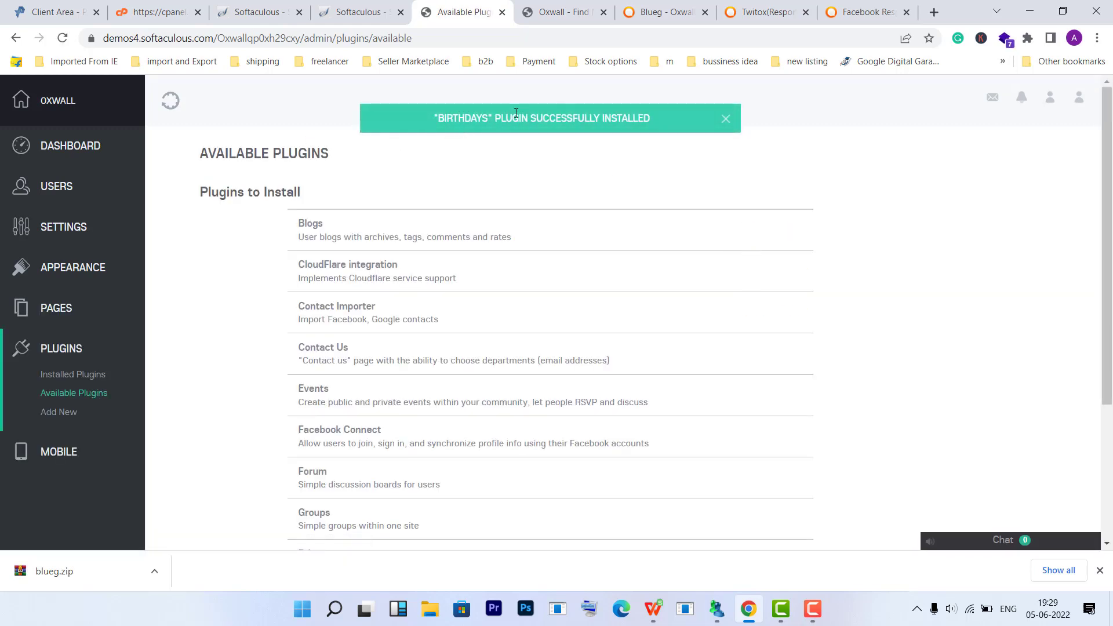
{"action": "left_click", "coordinate": [749, 271]}
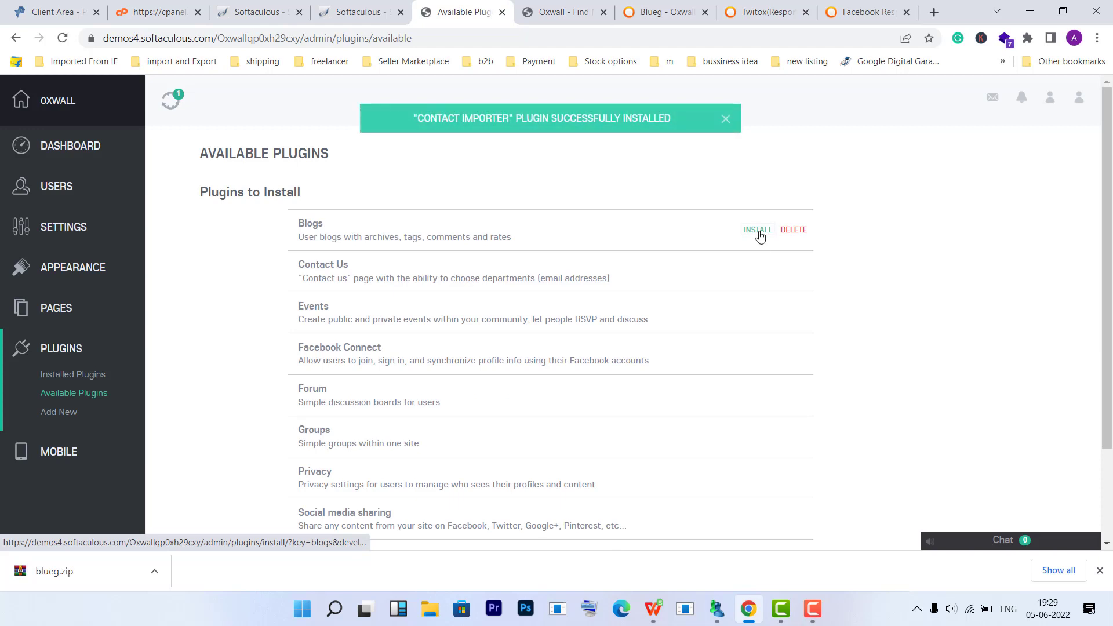
{"action": "left_click", "coordinate": [758, 231]}
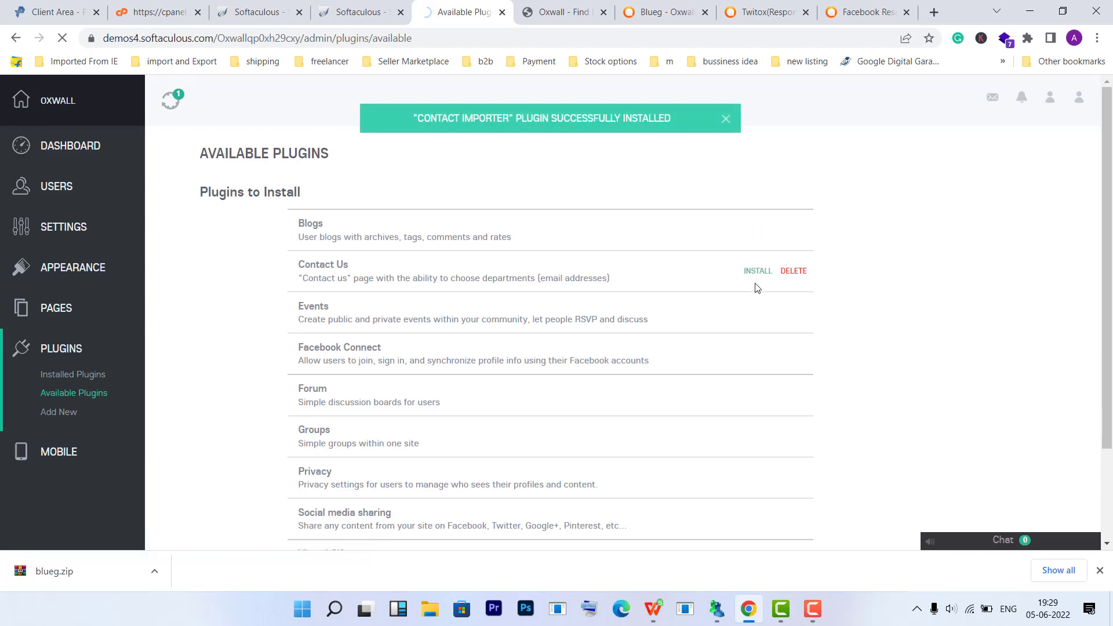
- Review the active plugins among the installed ones and open the Blogs plugin's settings
{"action": "left_click", "coordinate": [85, 376]}
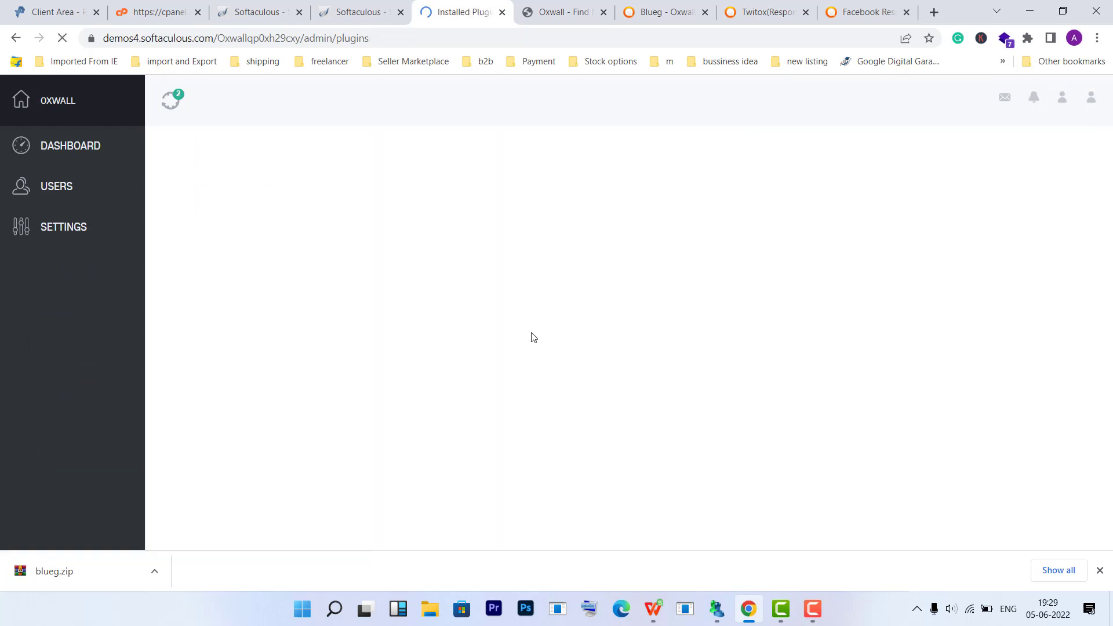
{"action": "scroll", "coordinate": [500, 272], "scroll_direction": "down", "scroll_amount": 4}
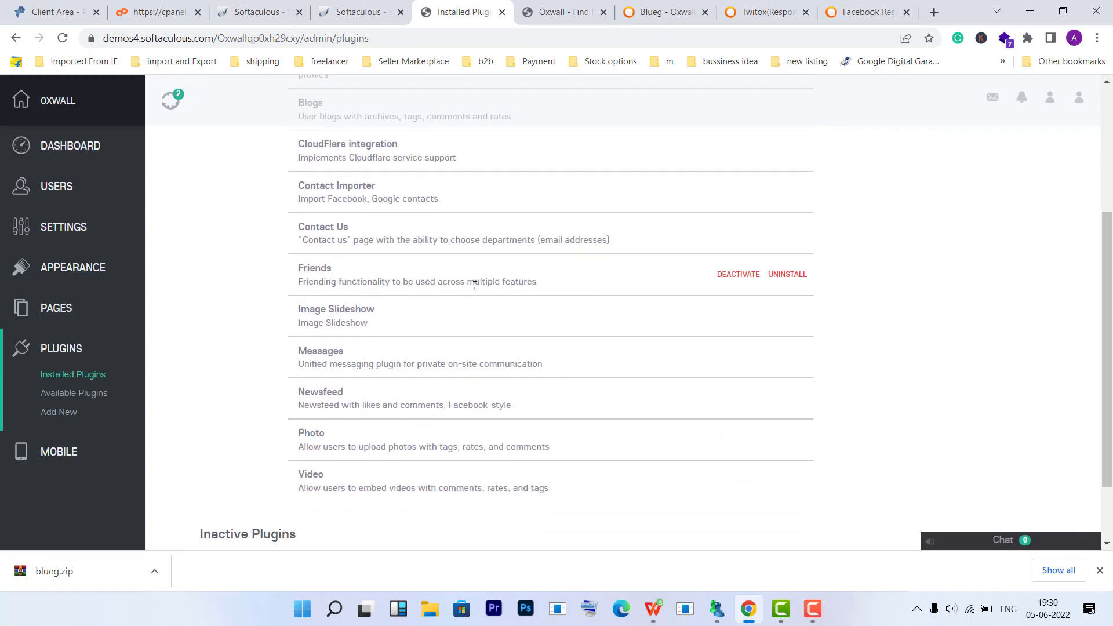
{"action": "scroll", "coordinate": [405, 256], "scroll_direction": "up", "scroll_amount": 4}
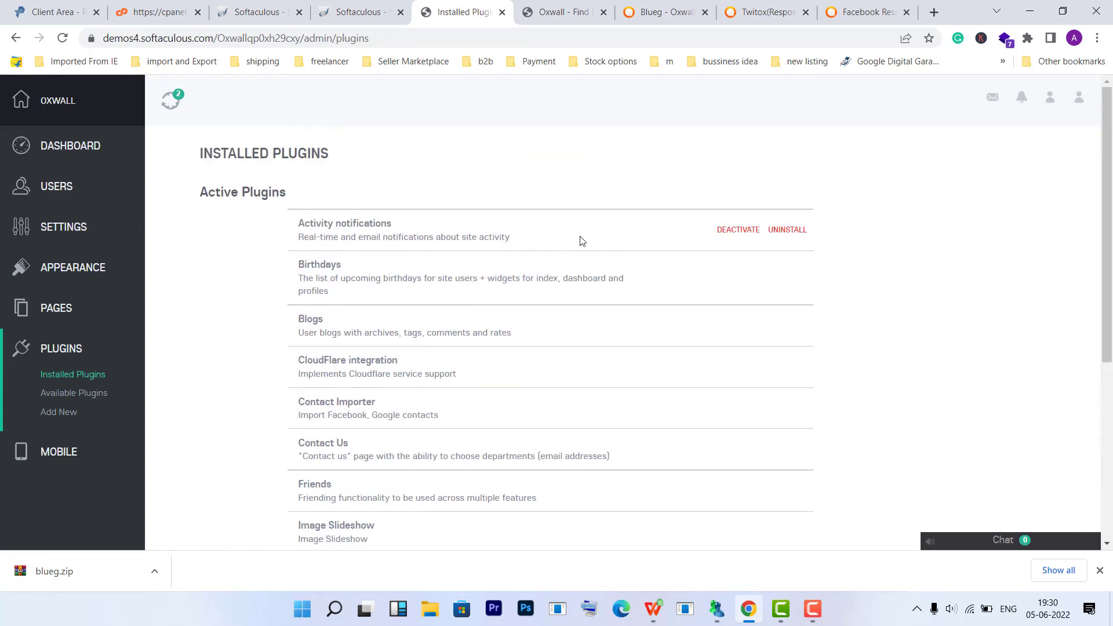
{"action": "scroll", "coordinate": [580, 258], "scroll_direction": "down", "scroll_amount": 5}
{"action": "scroll", "coordinate": [585, 249], "scroll_direction": "up", "scroll_amount": 3}
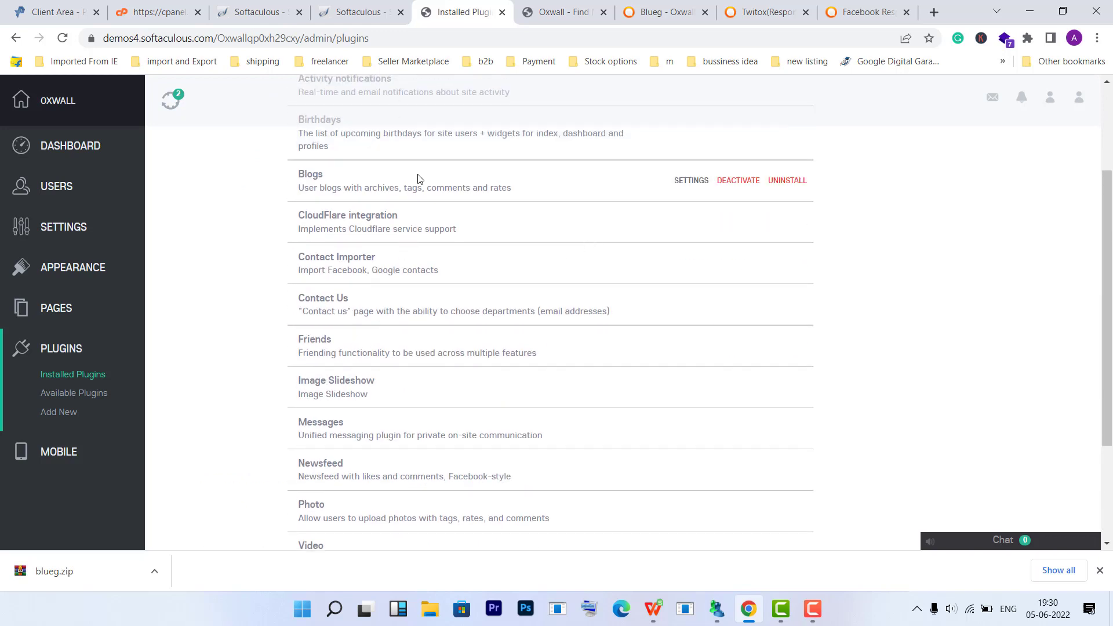
{"action": "left_click", "coordinate": [691, 182]}
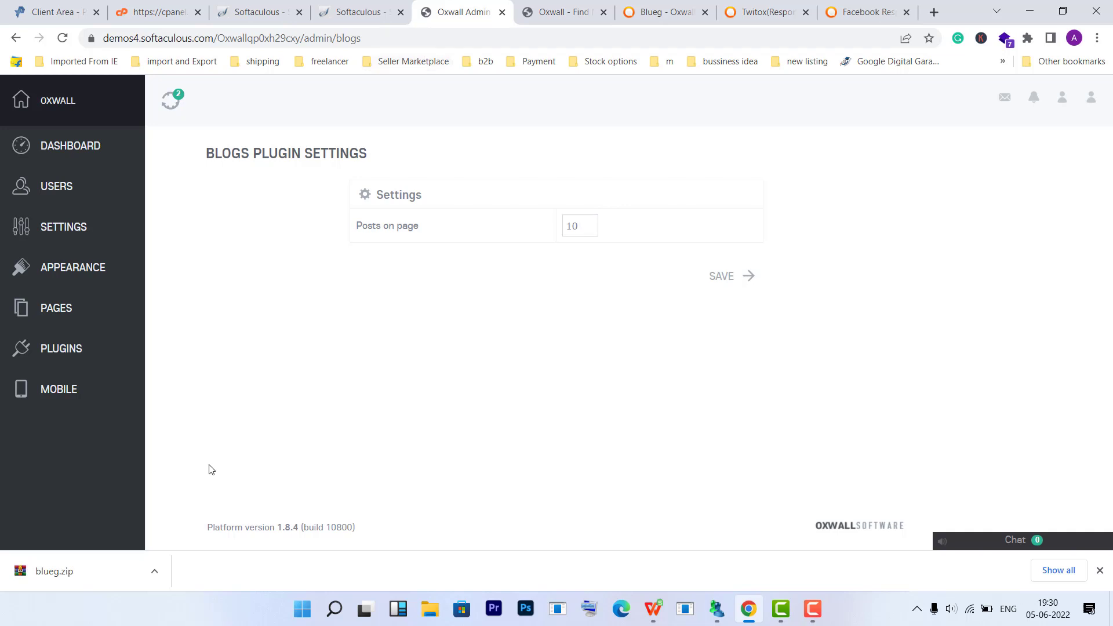
- View the mobile version's index page layout, dashboard page layout and general settings
{"action": "mouse_move", "coordinate": [87, 386]}
{"action": "left_click", "coordinate": [207, 398]}
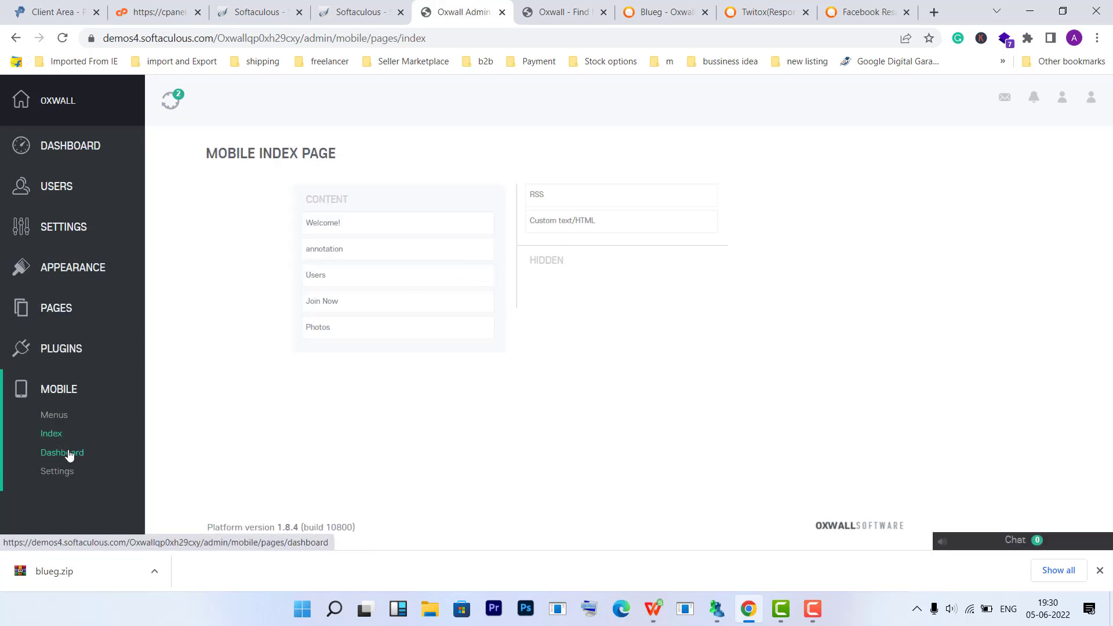
{"action": "left_click", "coordinate": [69, 455]}
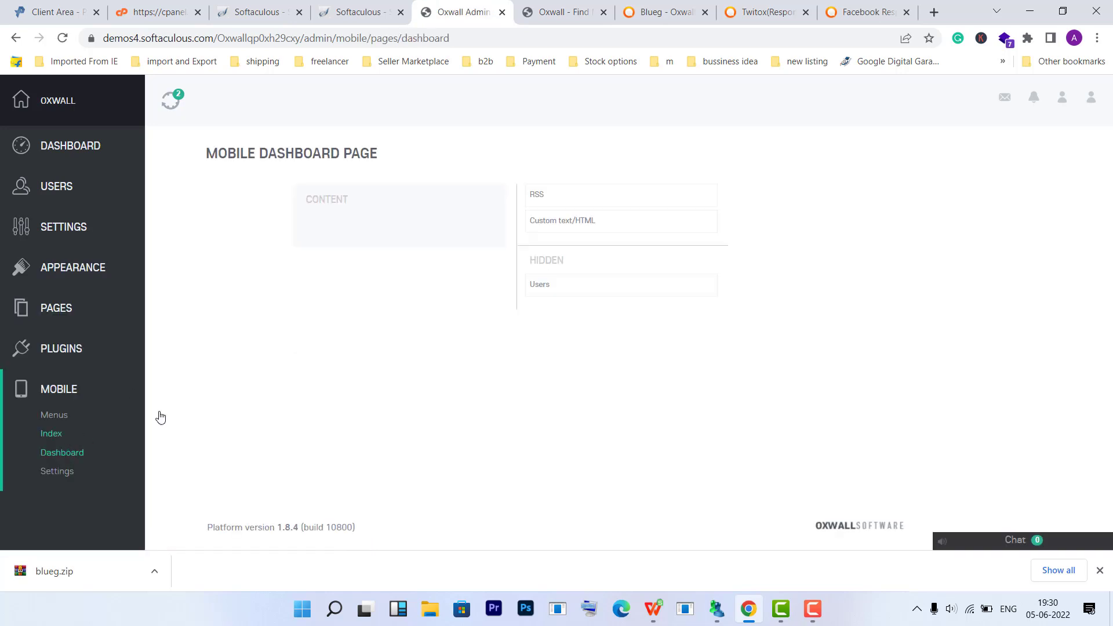
{"action": "left_click", "coordinate": [81, 468]}
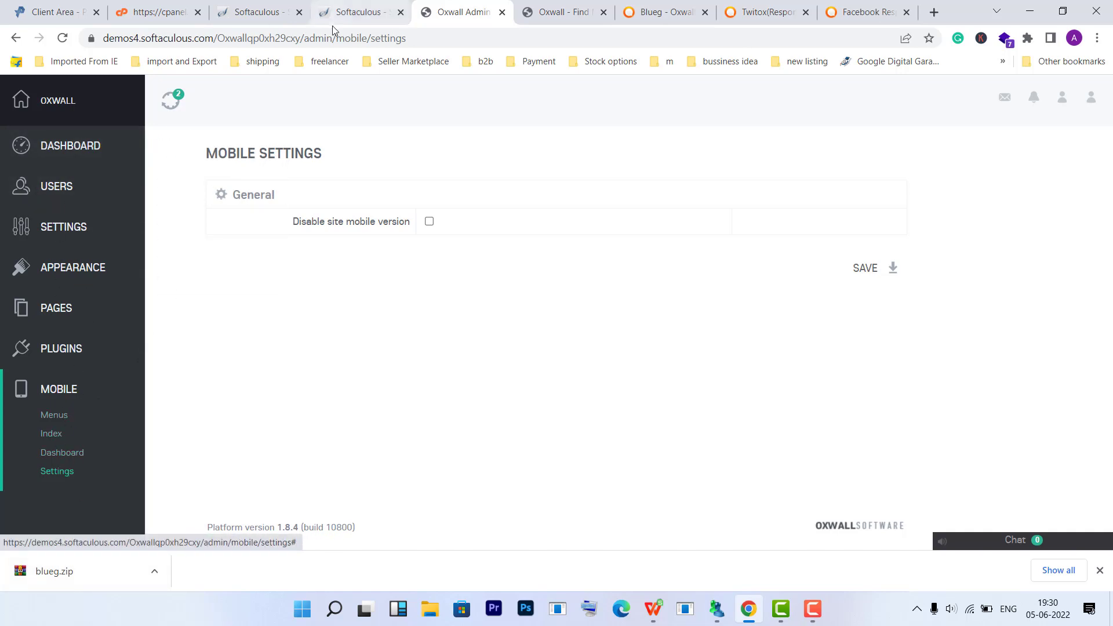
- Leave the admin panel and open the Oxwall site's front page to view its banner and navigation
{"action": "left_click", "coordinate": [74, 117]}
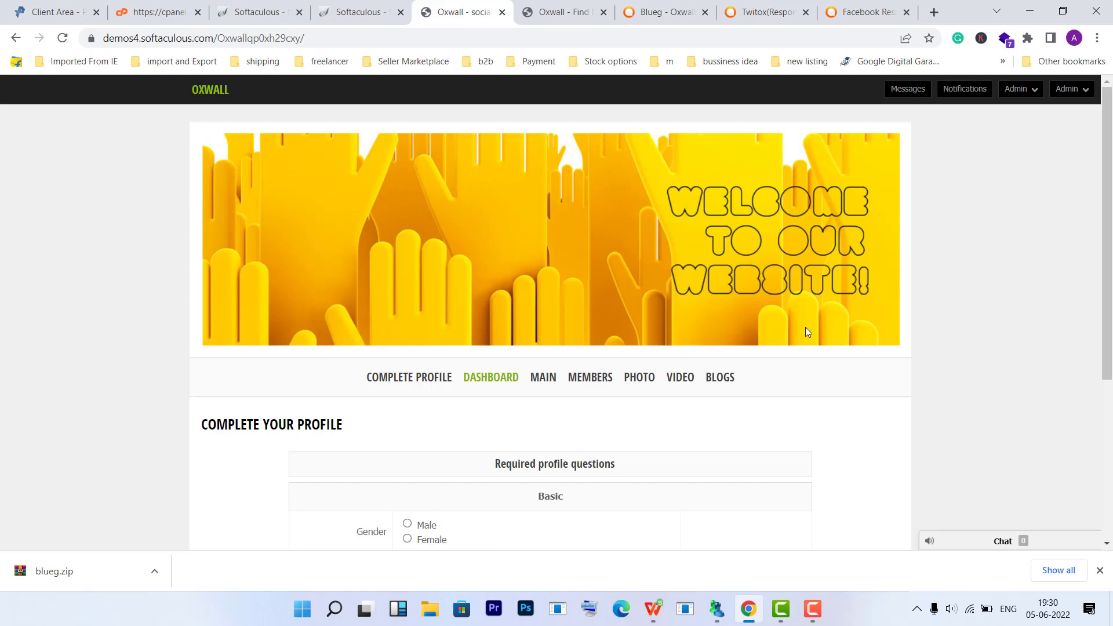
{"action": "mouse_move", "coordinate": [815, 619]}
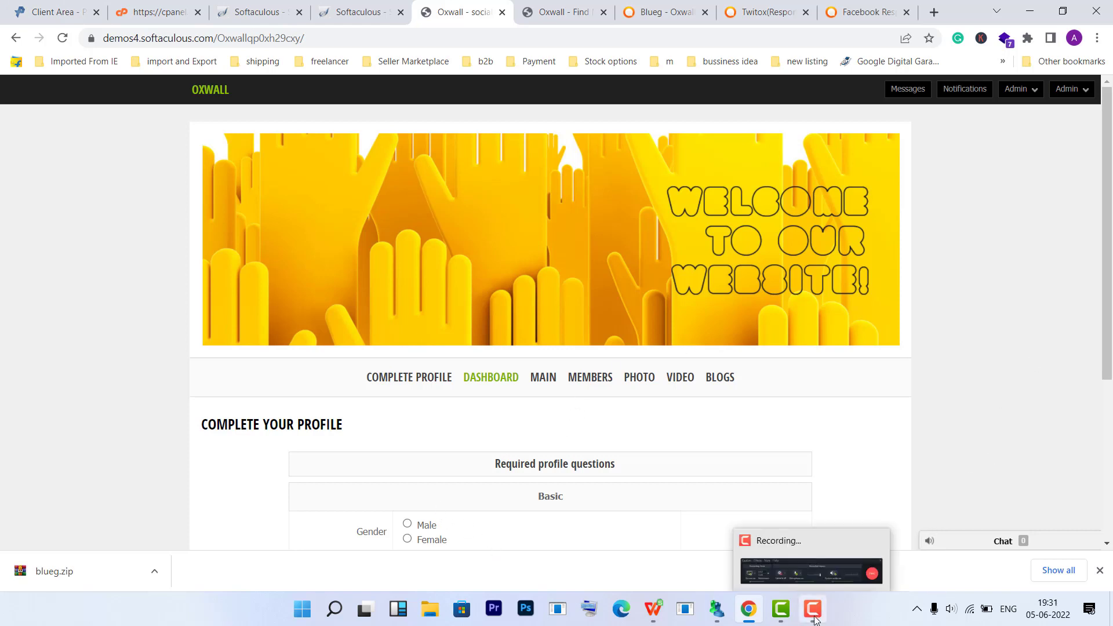